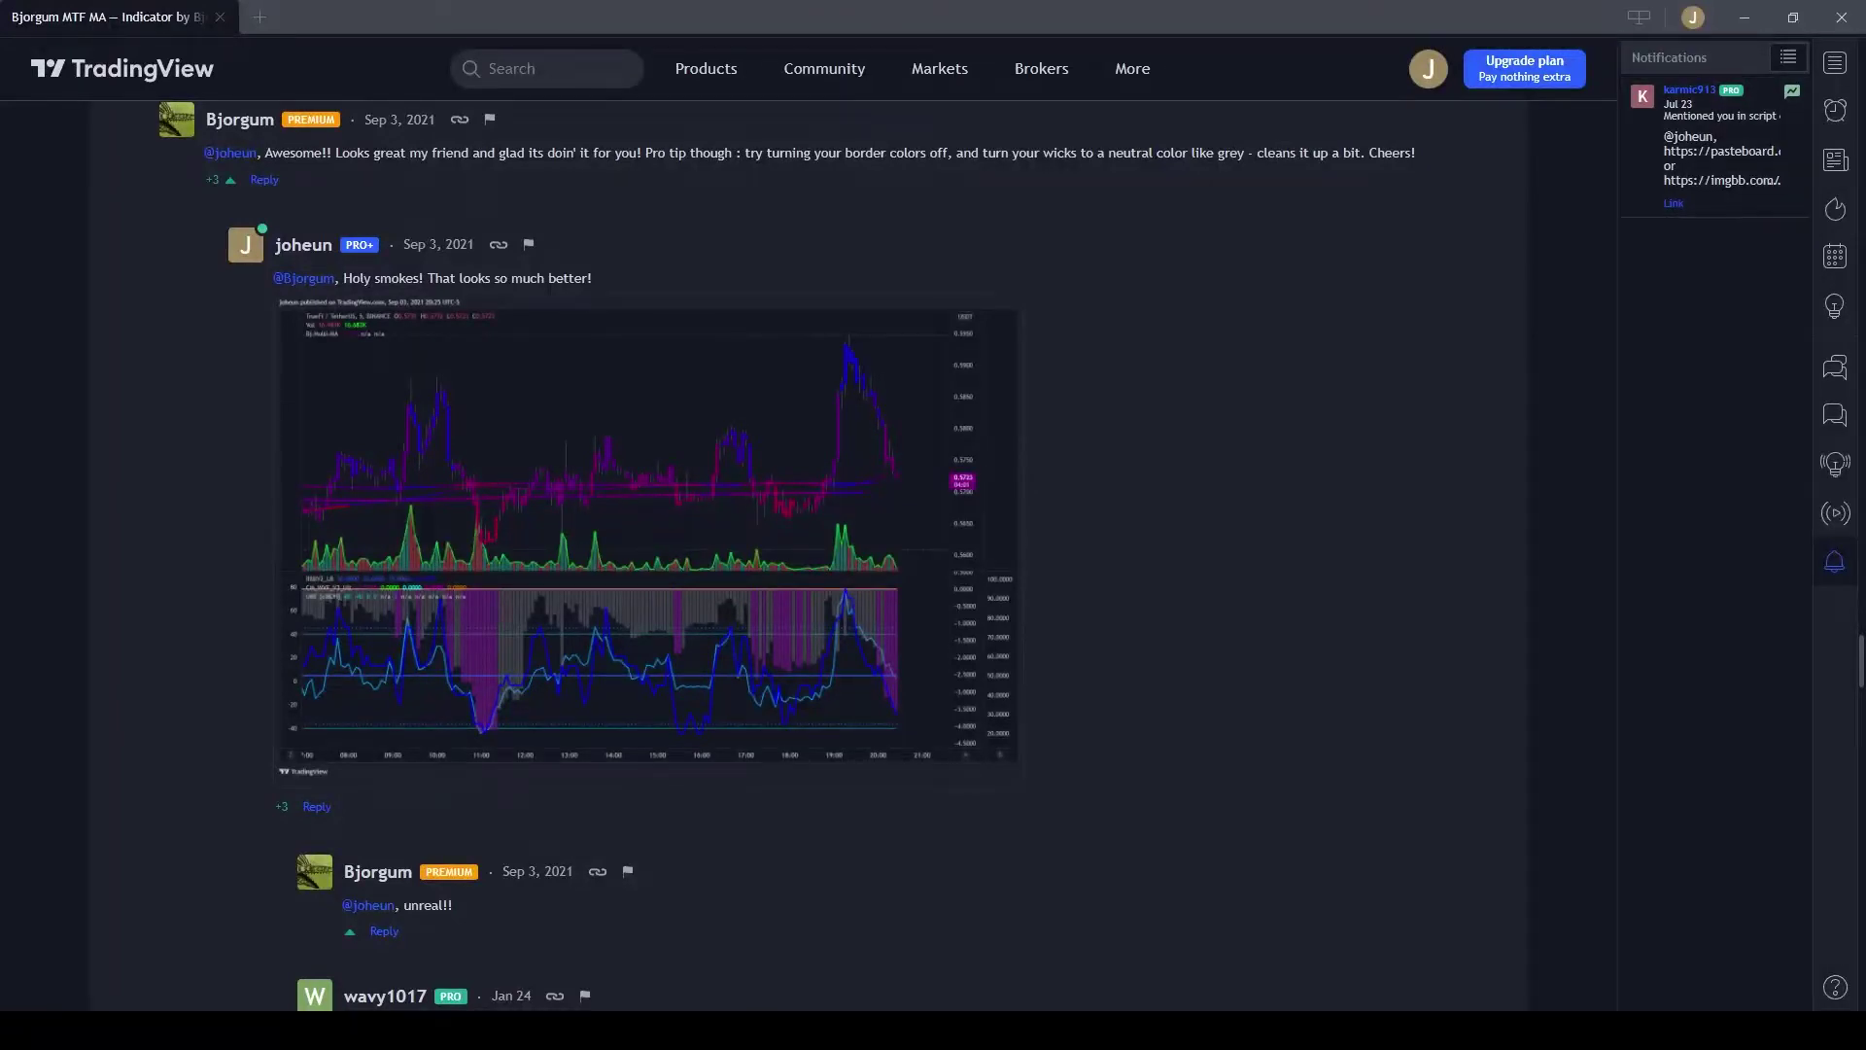
# Load the saved BTCUSD 1h layout, hide the watchlist, and add the Bj Multi-MA indicator.
pyautogui.click(259, 16)
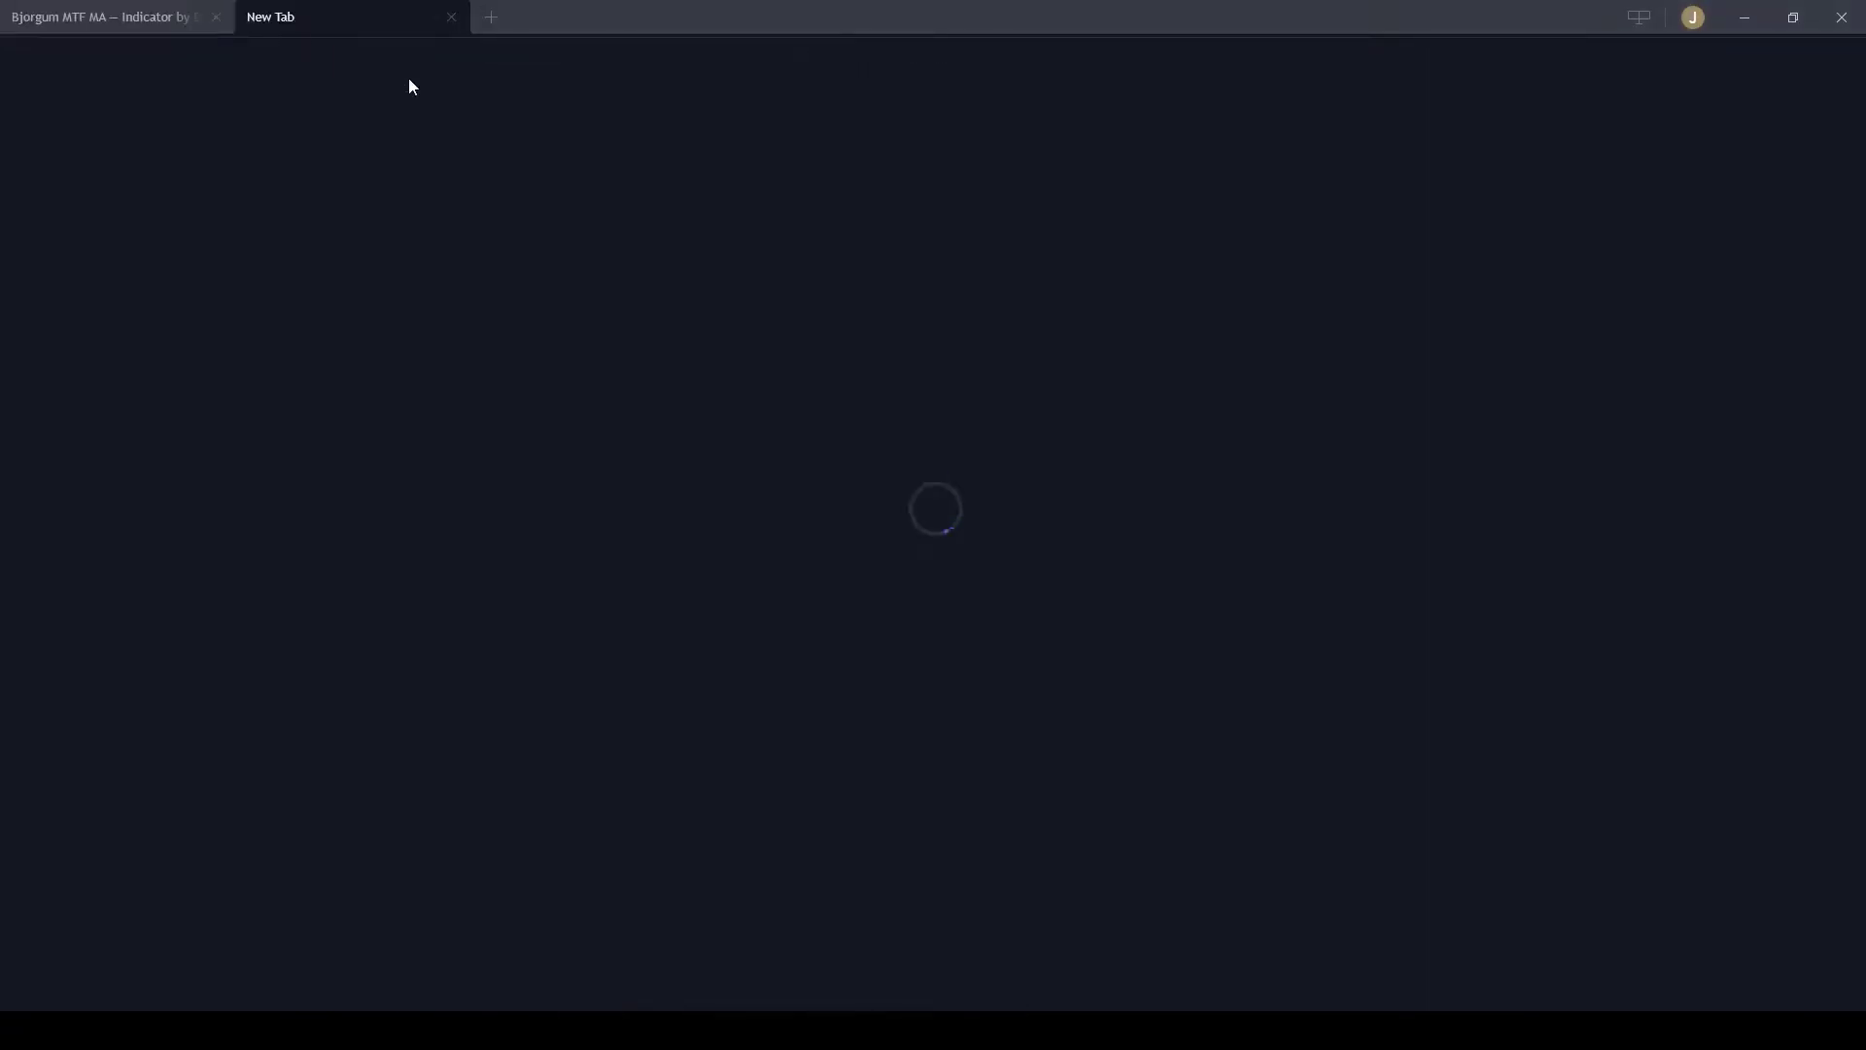
pyautogui.click(641, 517)
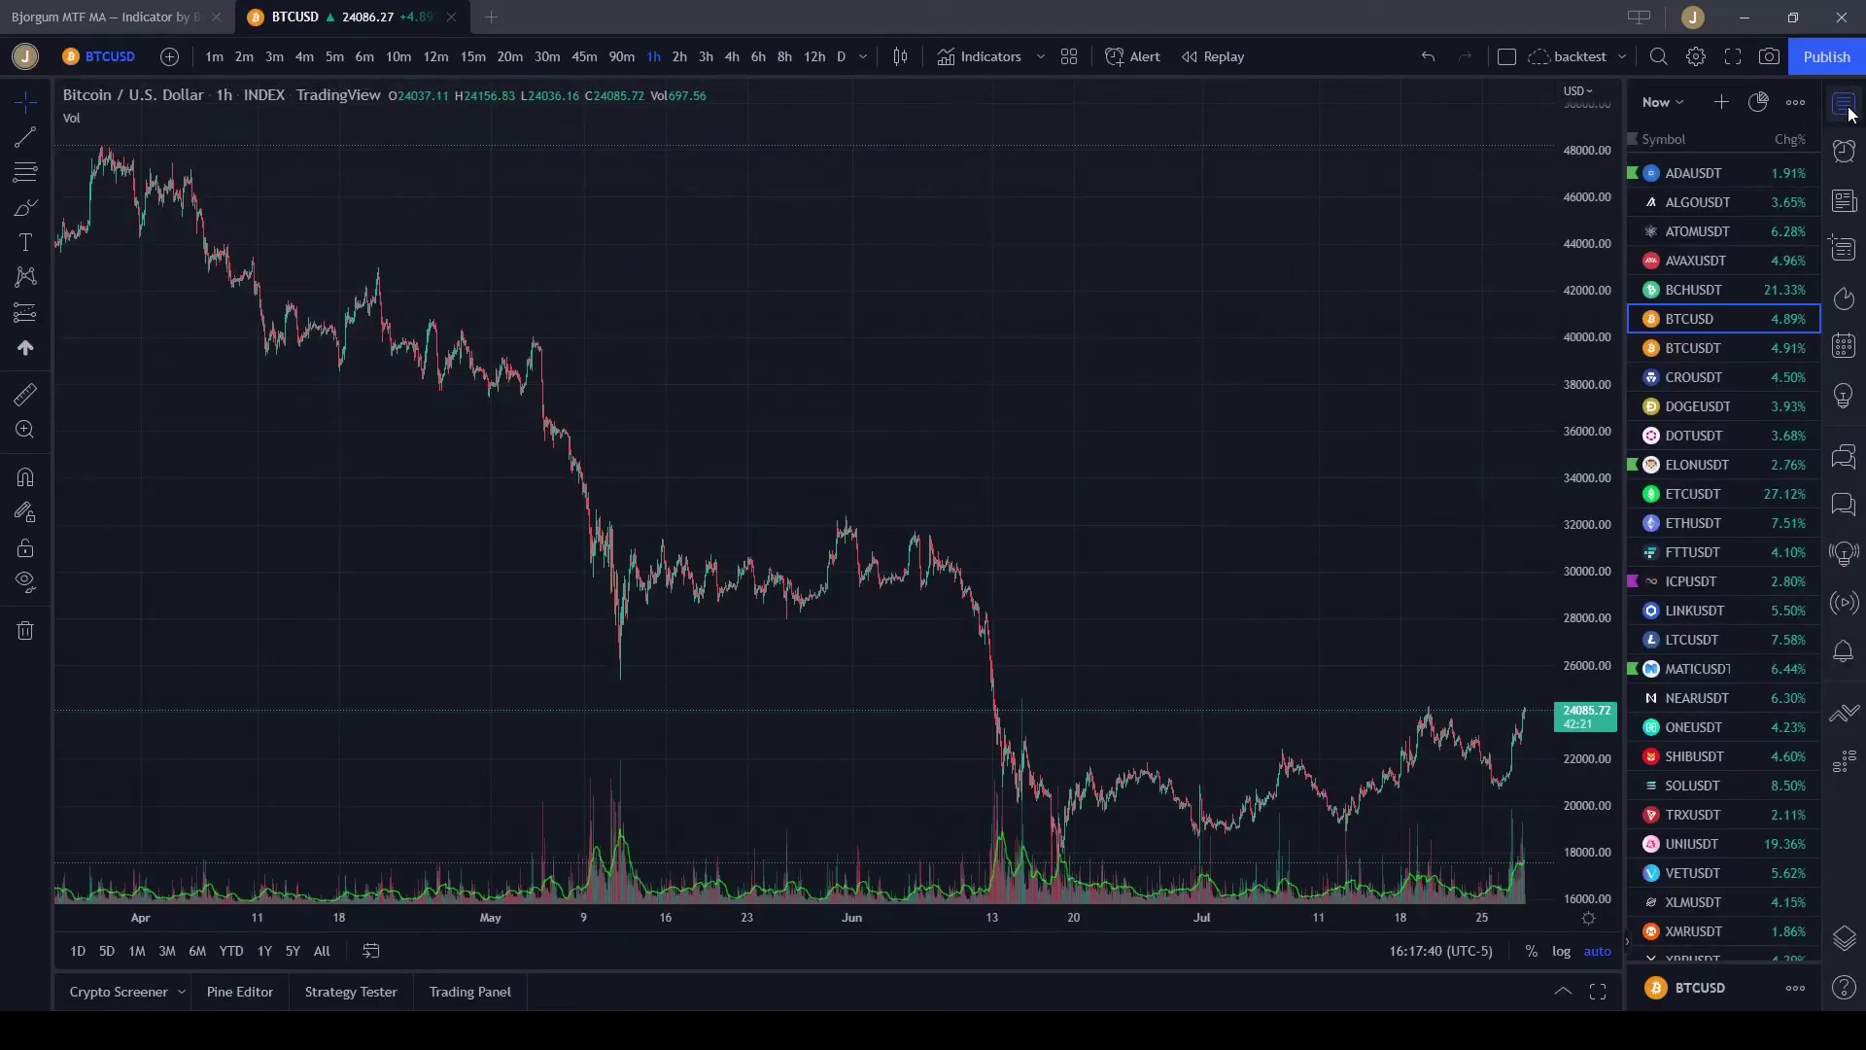
pyautogui.click(1845, 105)
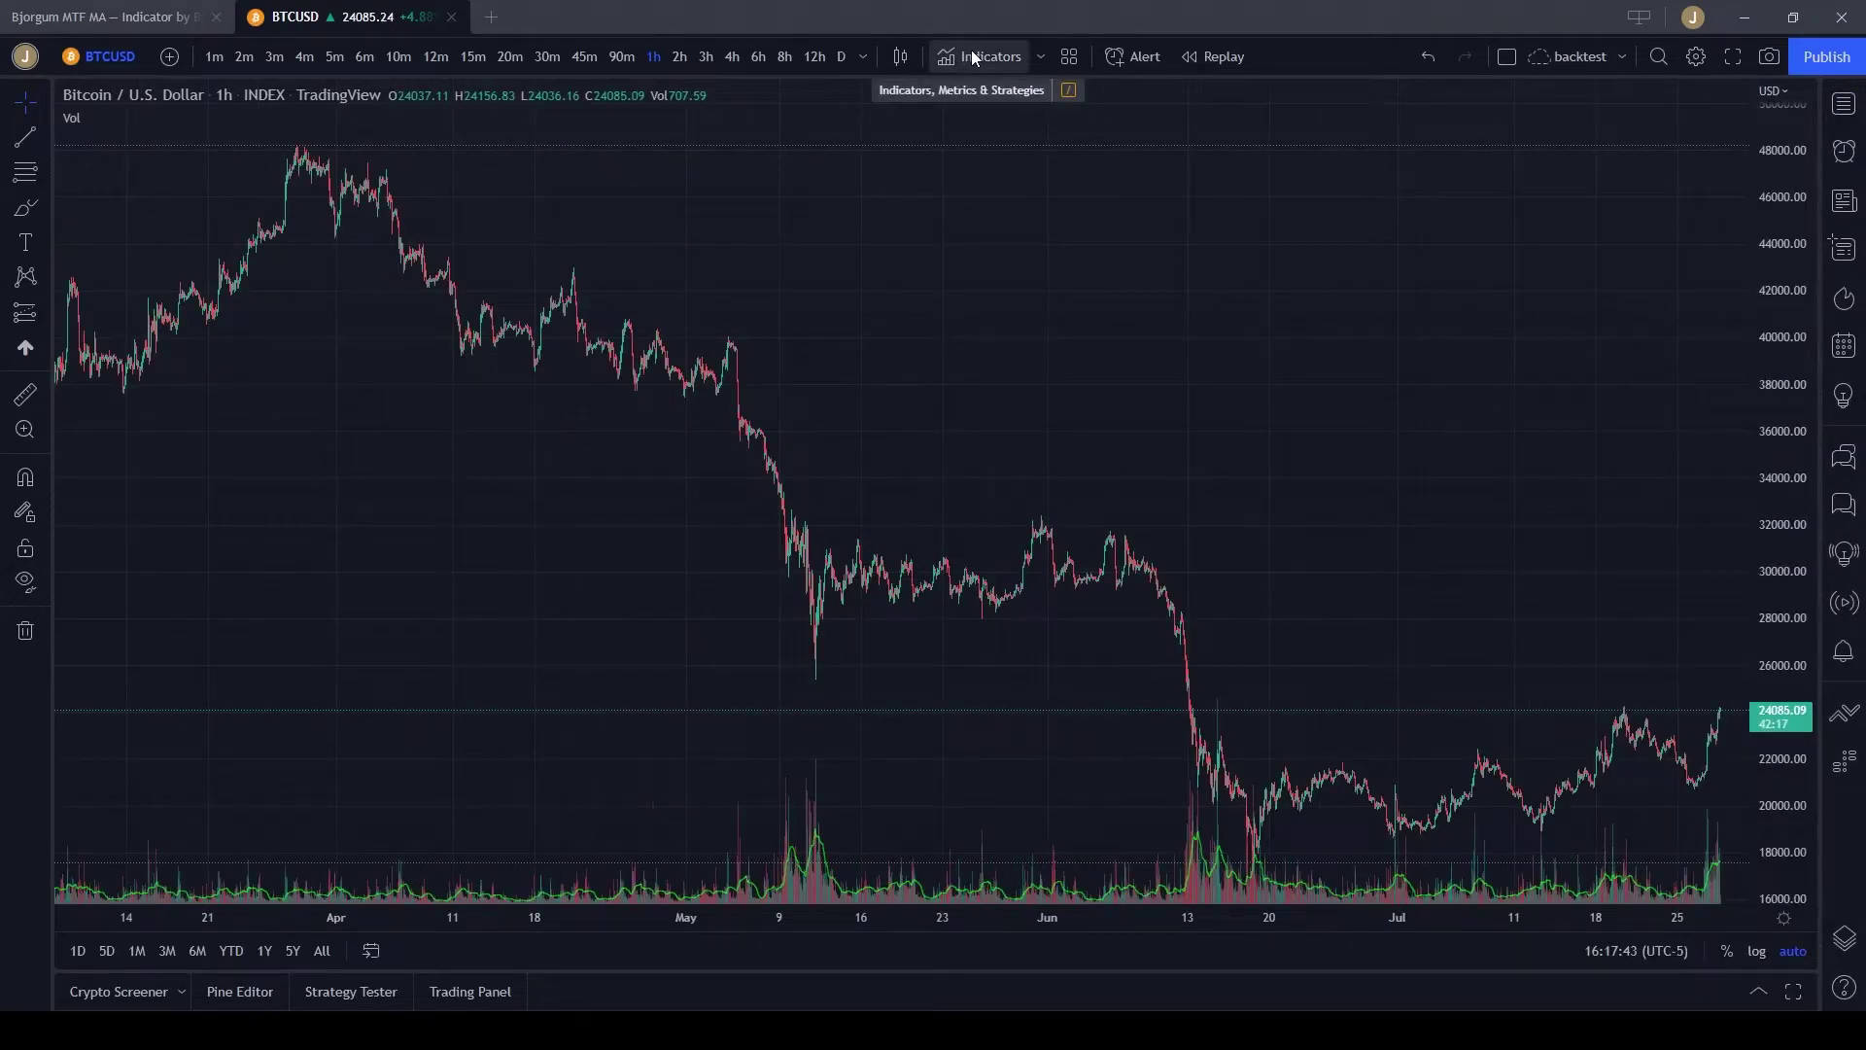
pyautogui.click(972, 56)
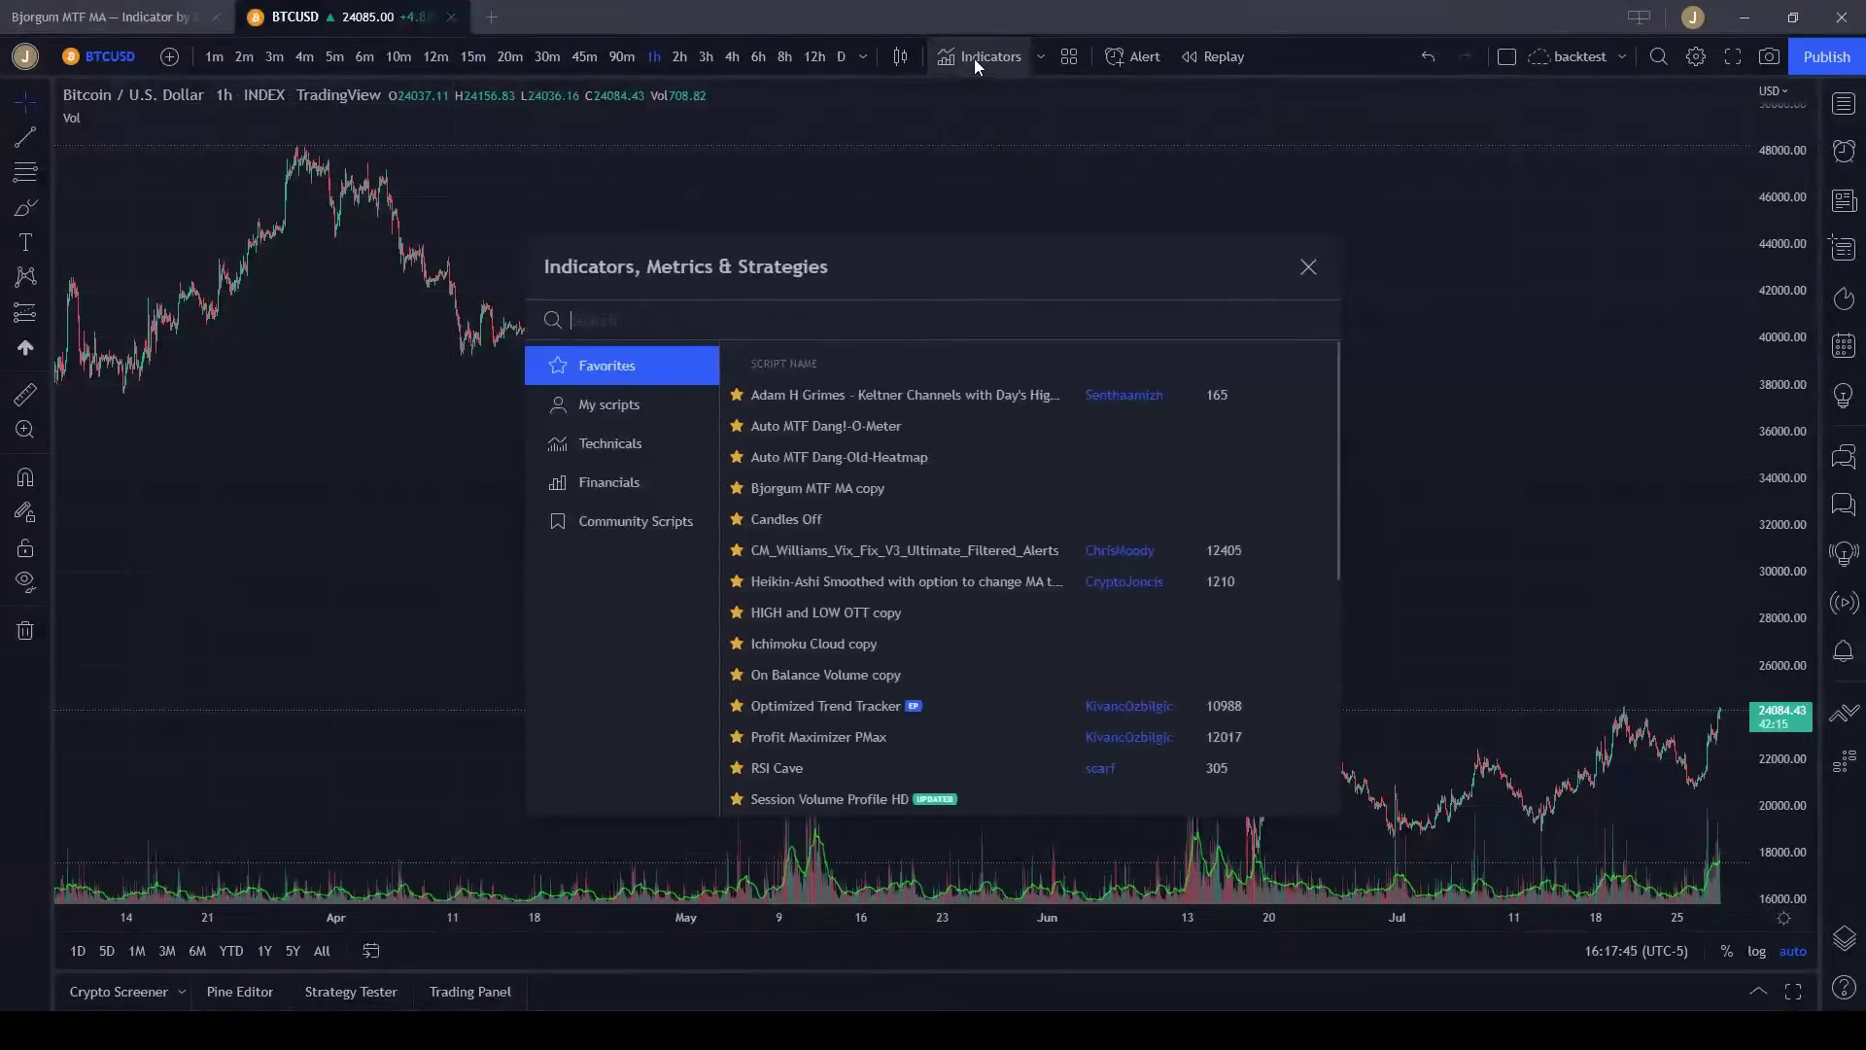
pyautogui.click(1305, 266)
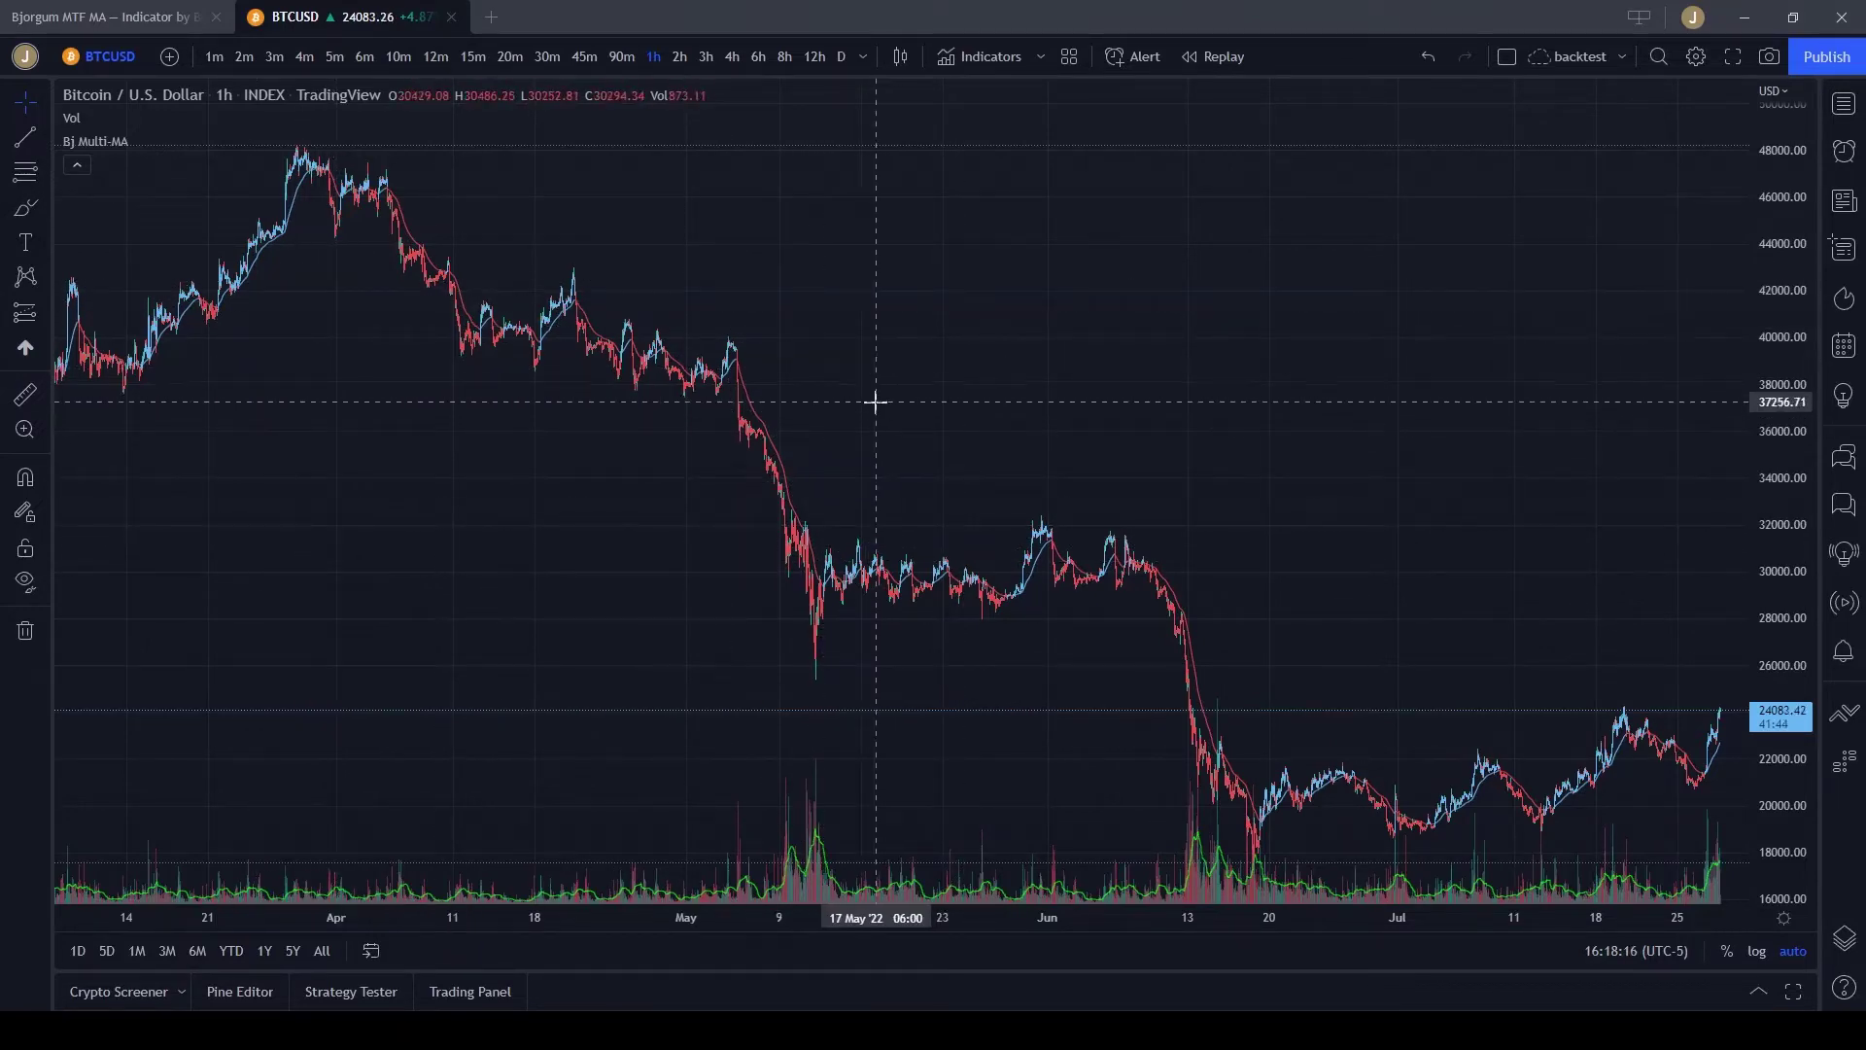
# Zoom and pan the BTCUSD chart so the last two weeks of July fill the view.
pyautogui.scroll(6, 928, 387)
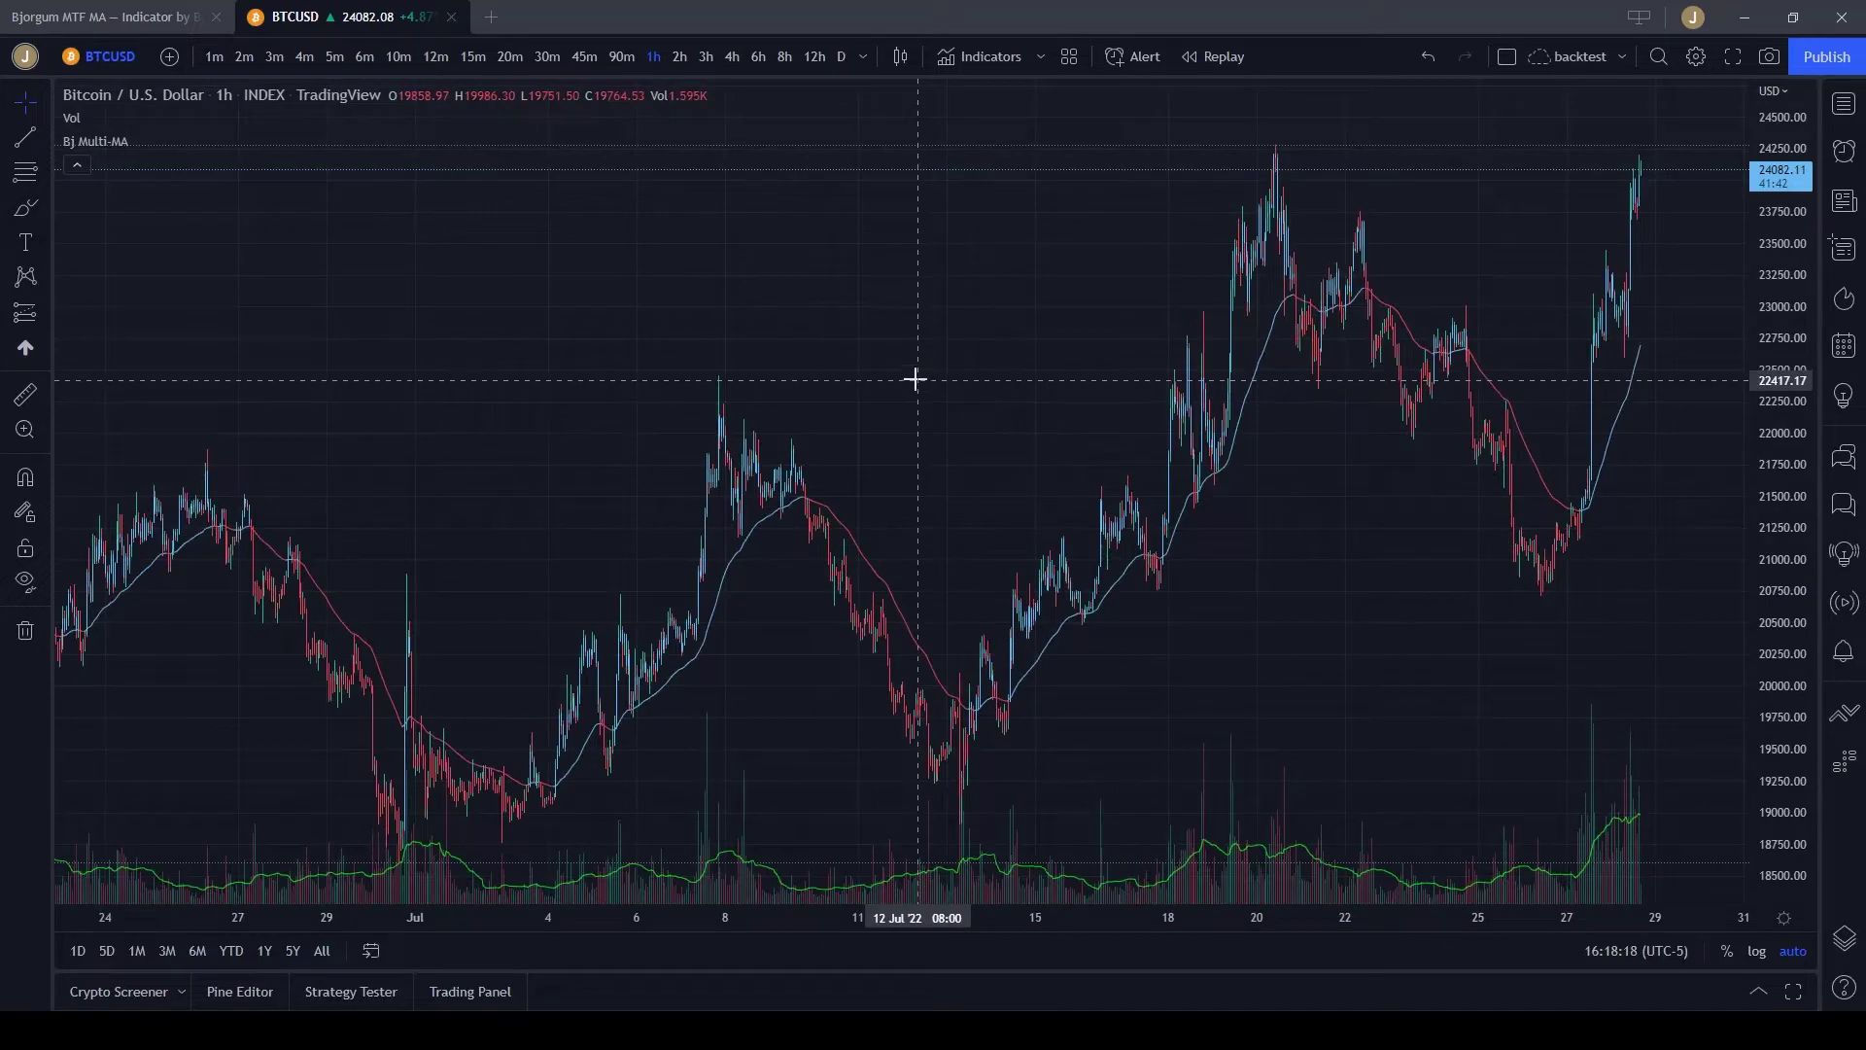
pyautogui.scroll(5, 1041, 354)
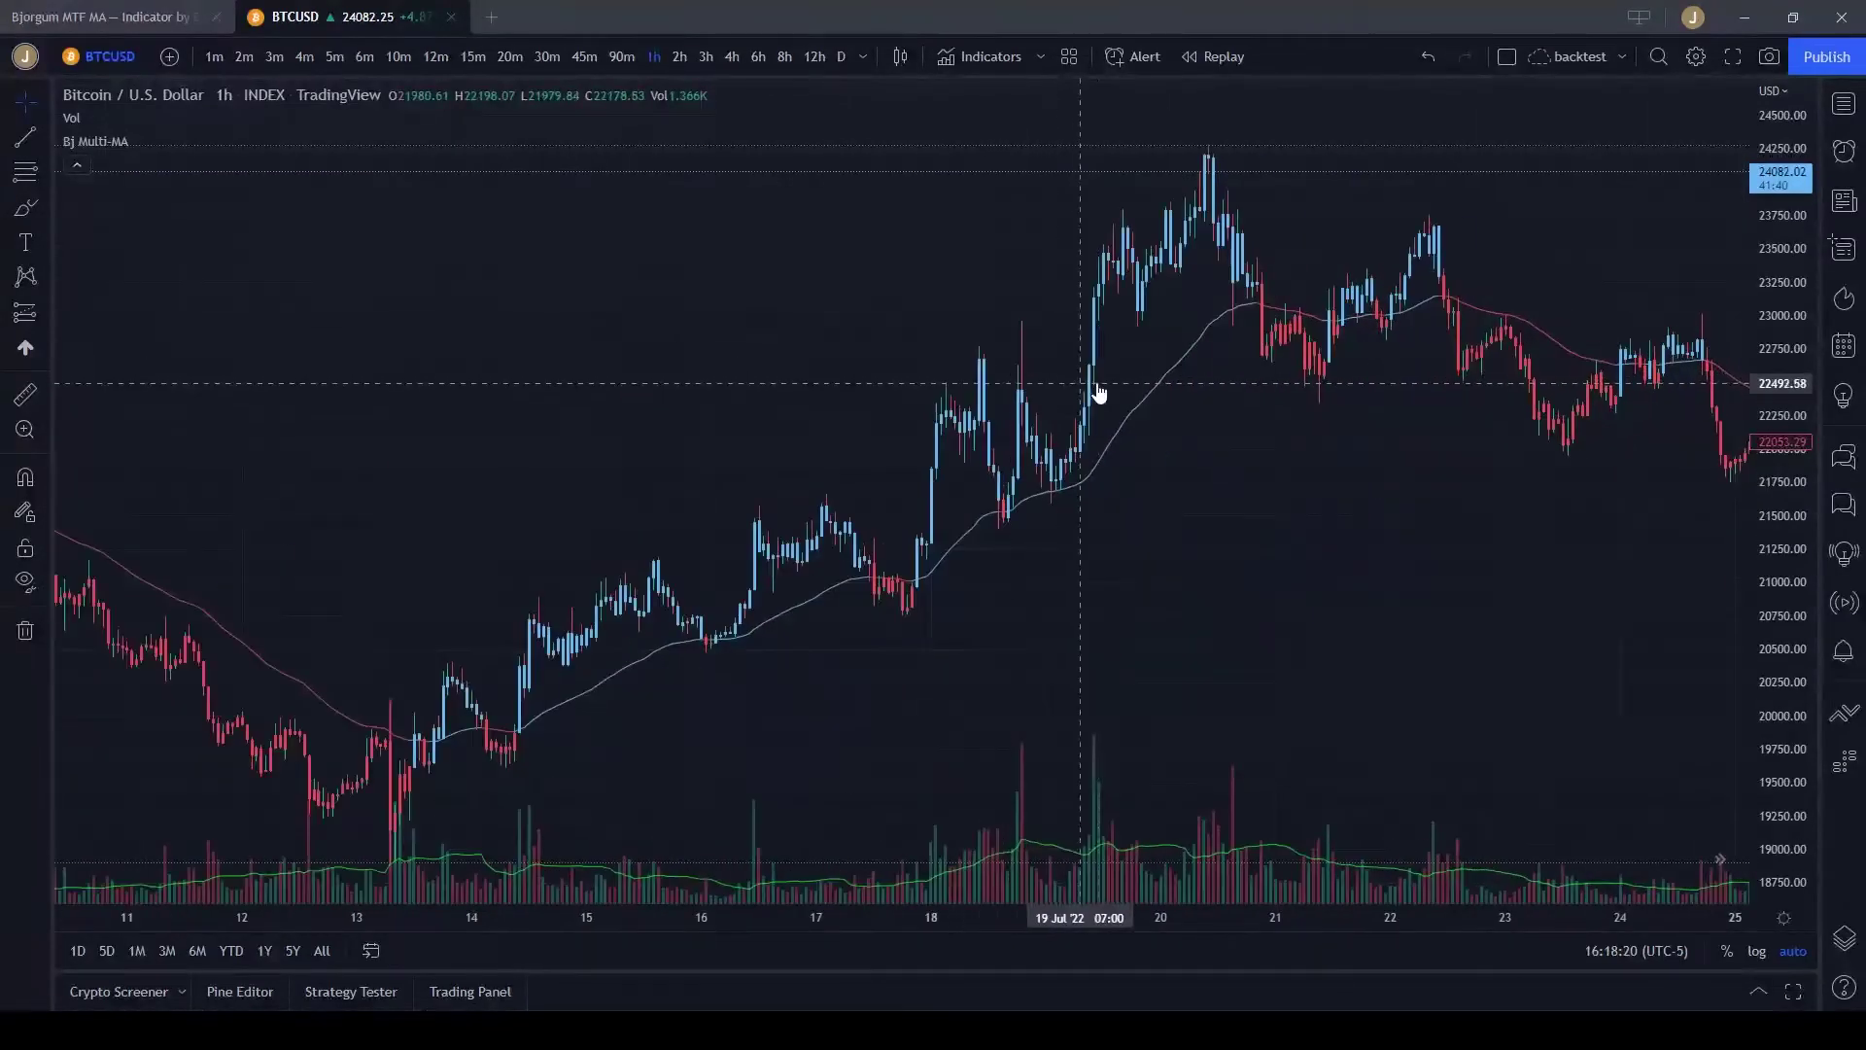
pyautogui.moveTo(862, 363); pyautogui.dragTo(450, 467)
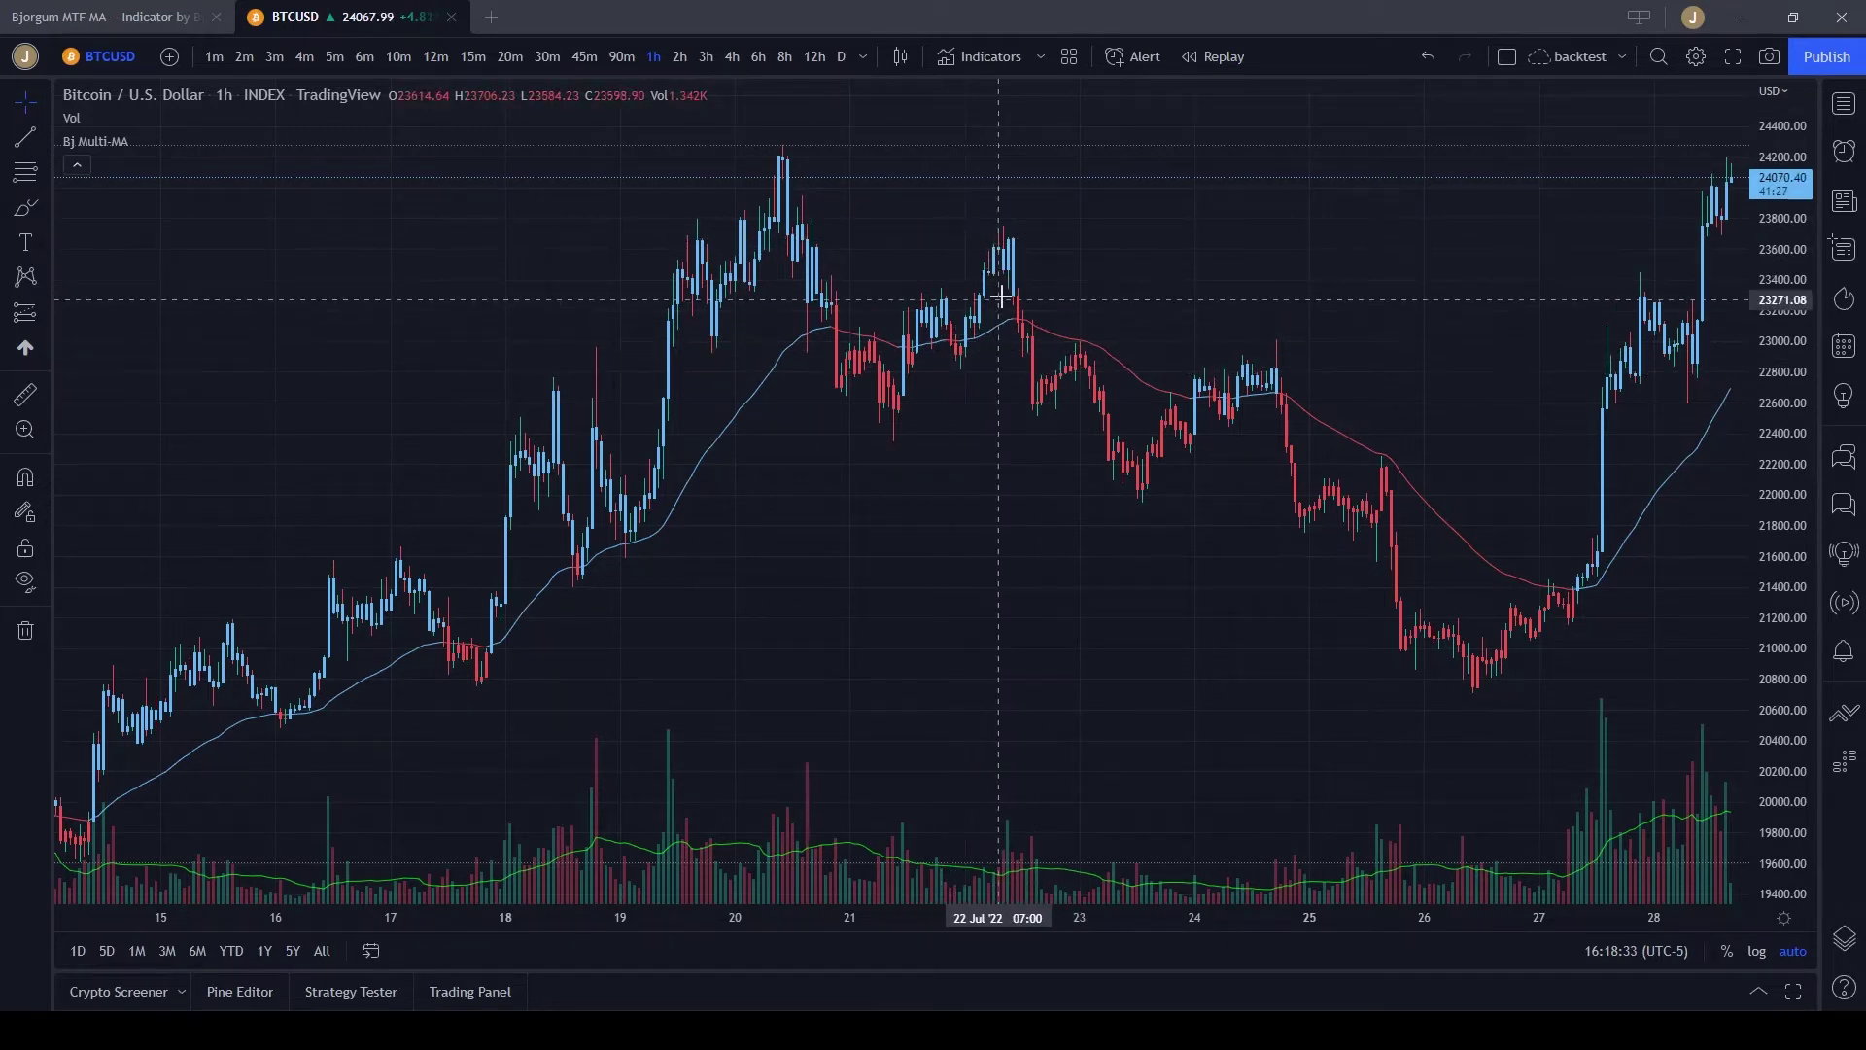
# In the chart's Symbol settings, turn candle borders on and then back off.
pyautogui.rightClick(1116, 220)
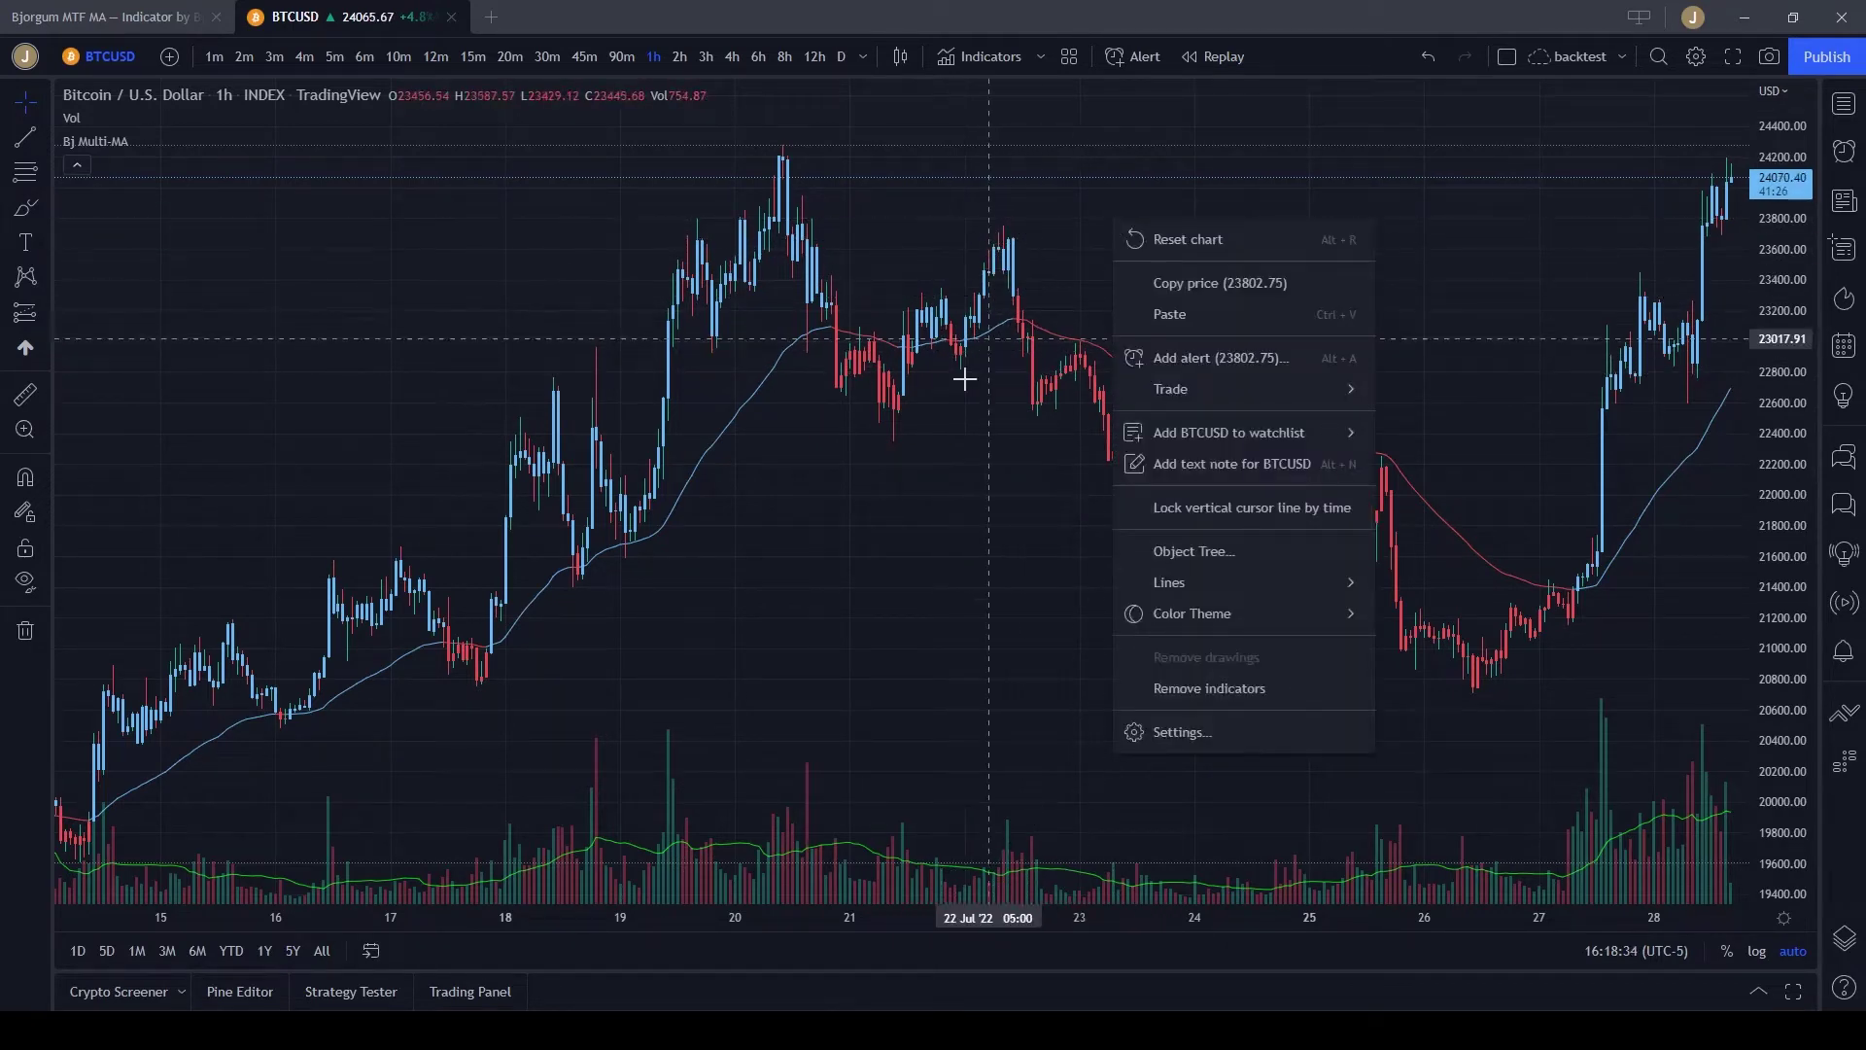
pyautogui.click(1178, 732)
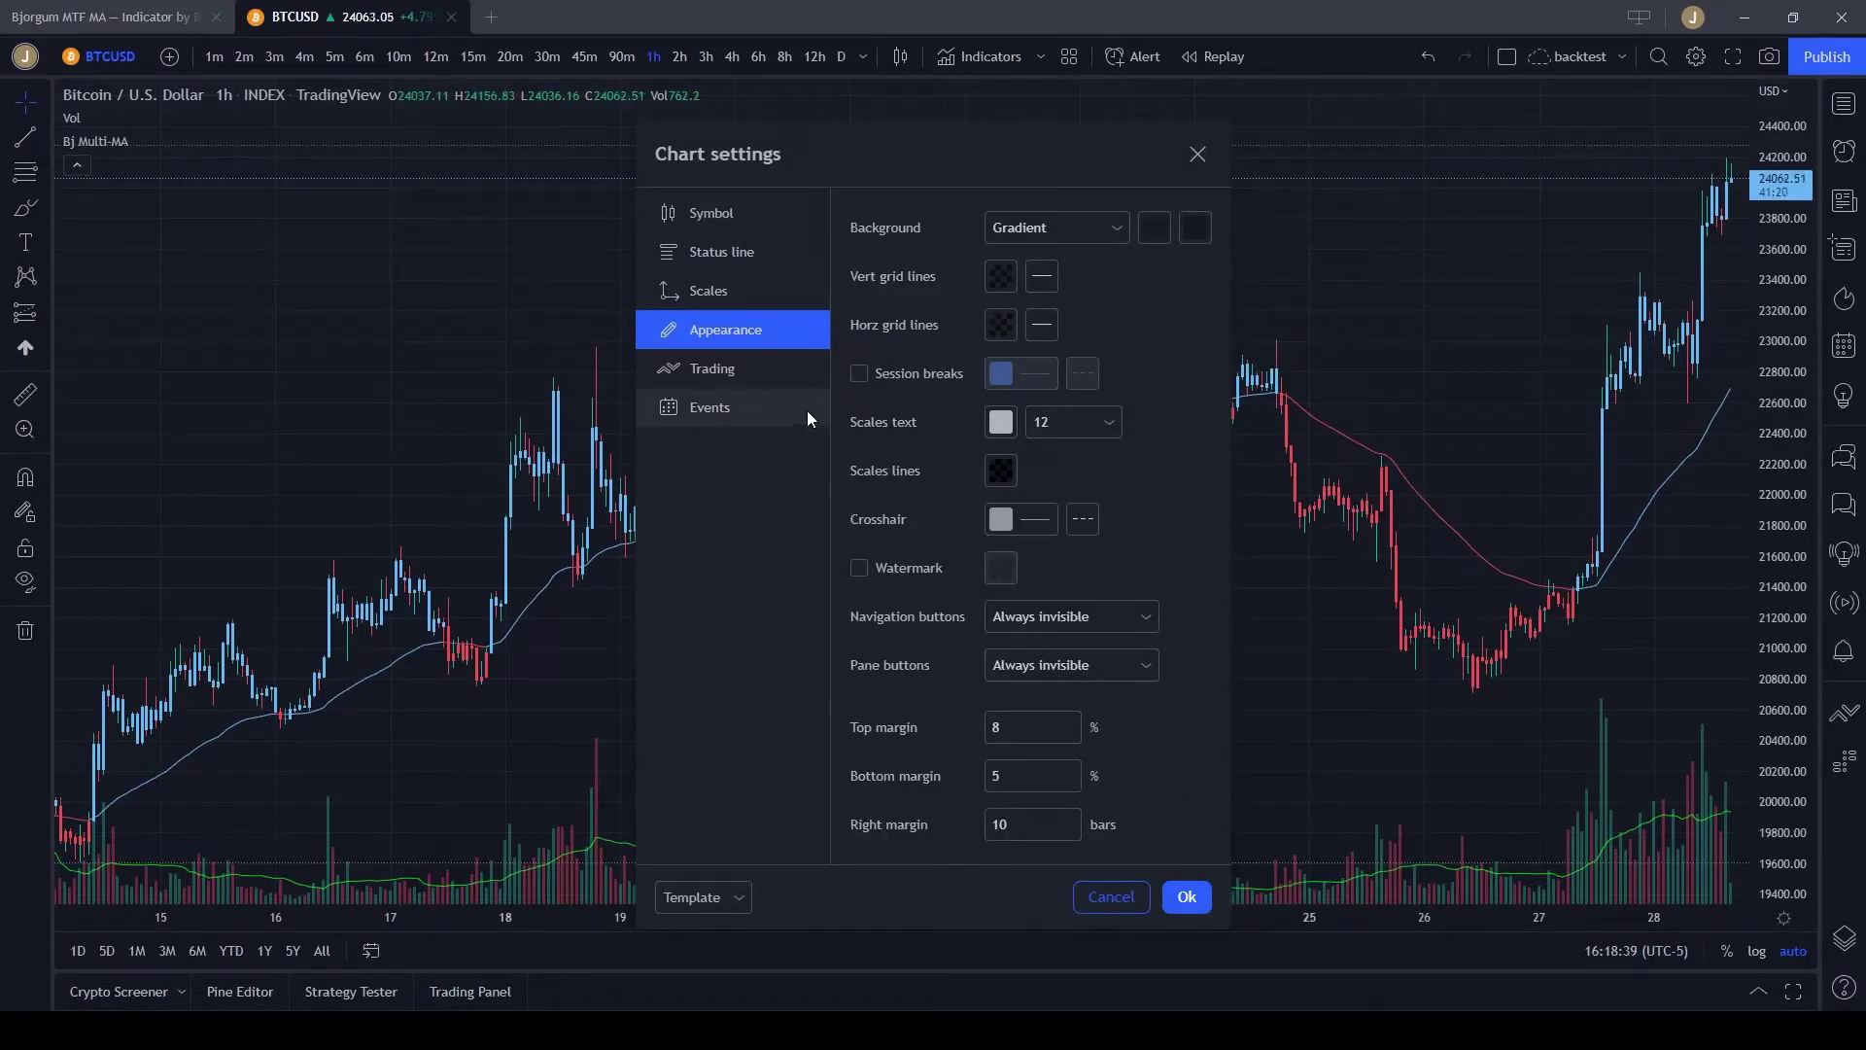
pyautogui.click(727, 216)
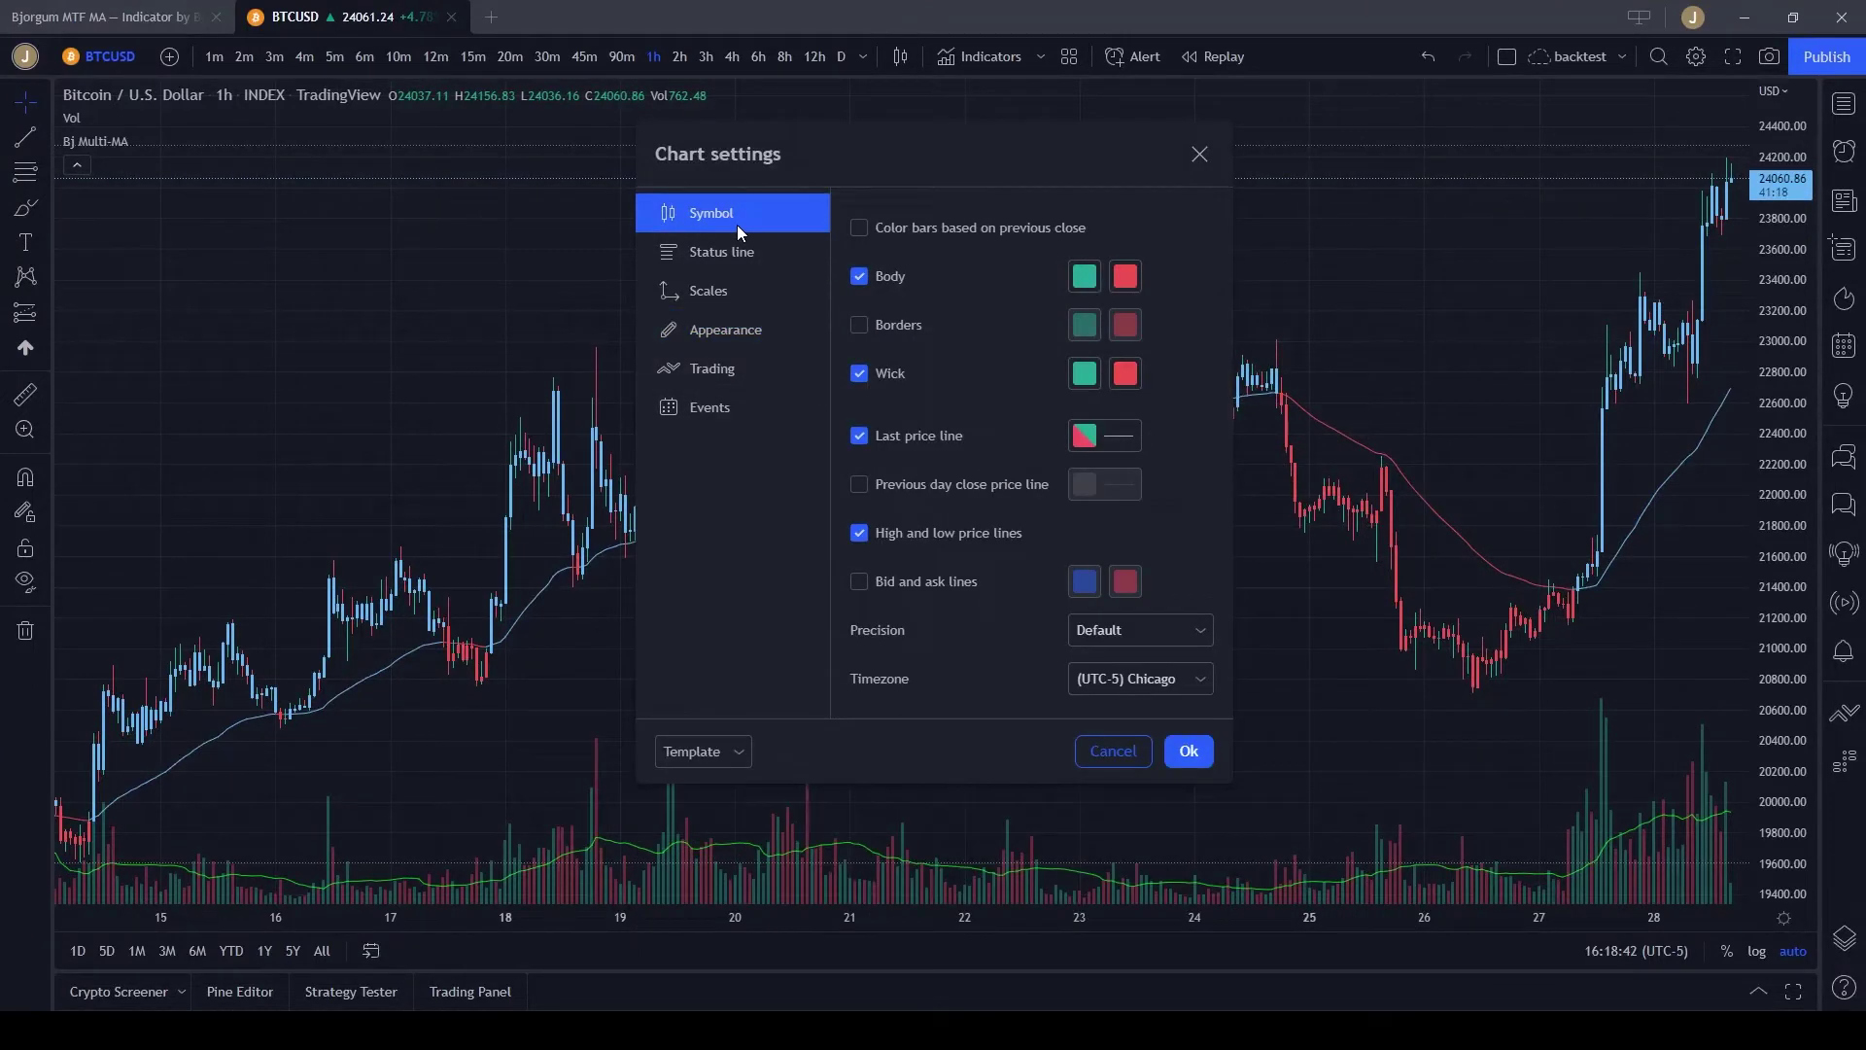
pyautogui.click(862, 326)
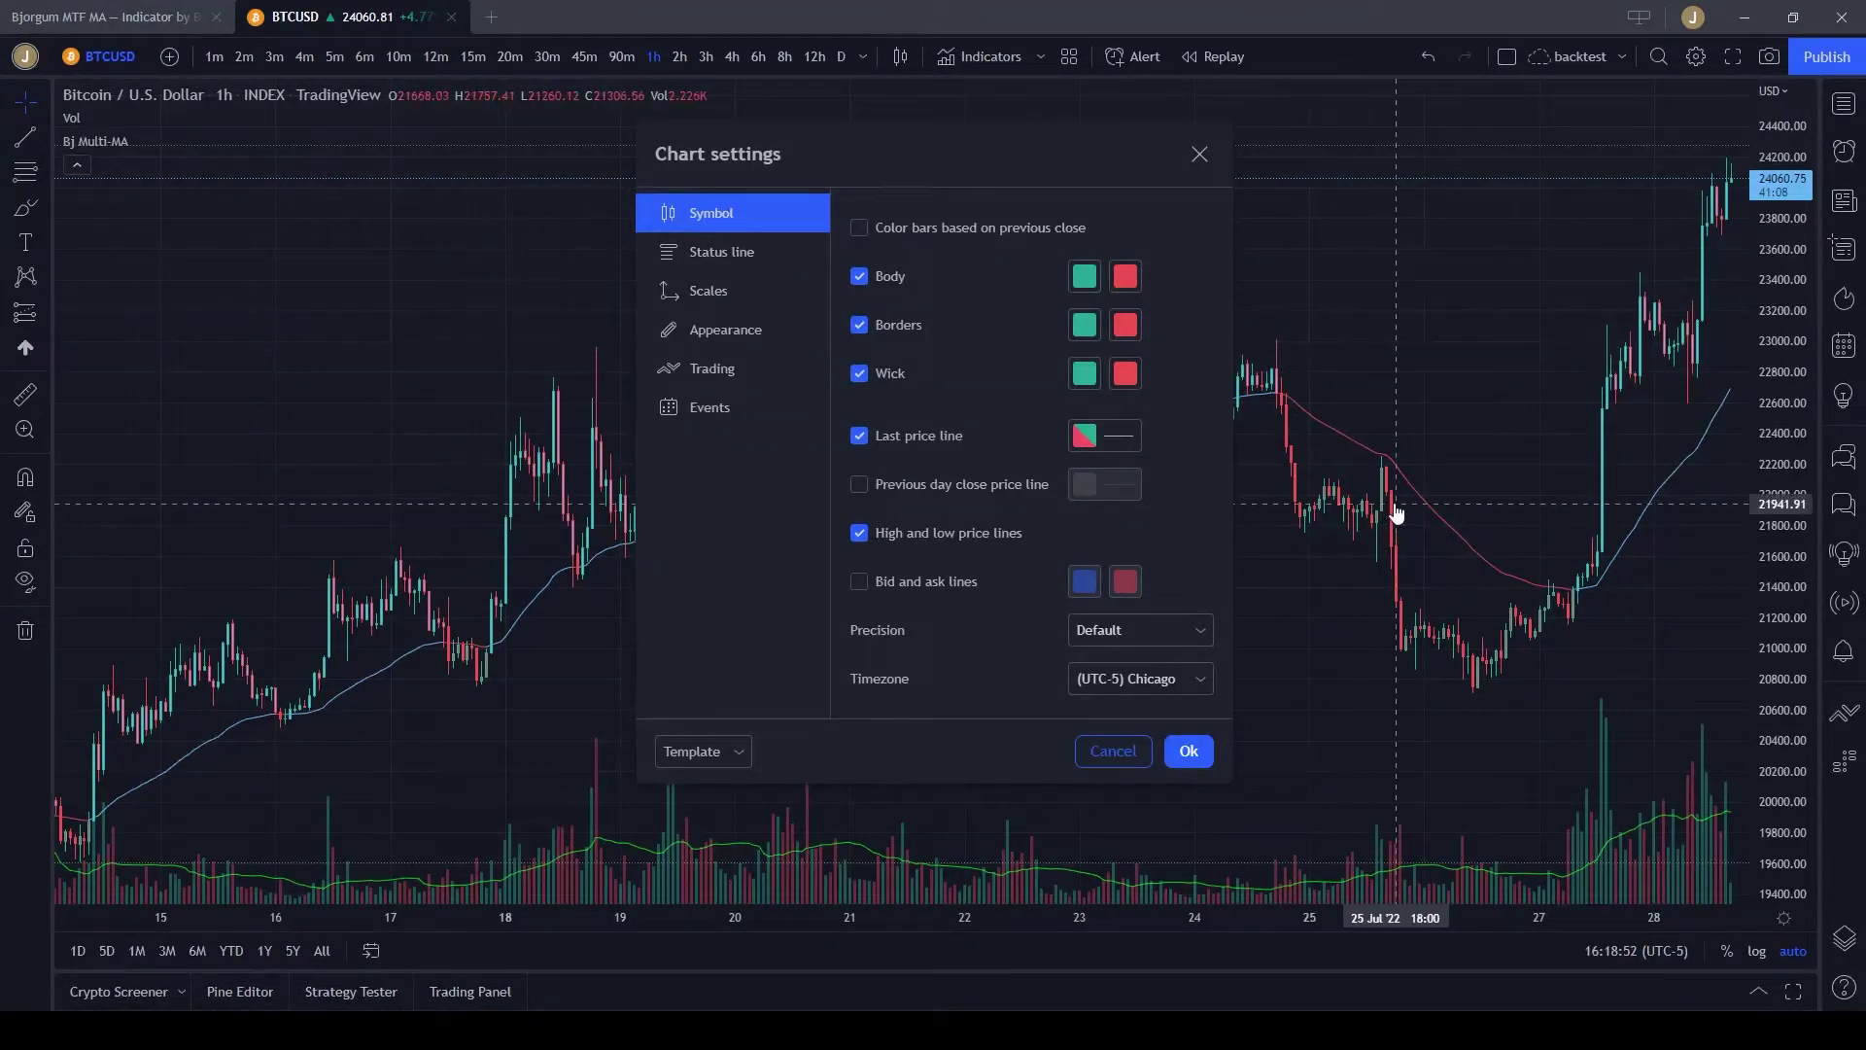
pyautogui.click(859, 326)
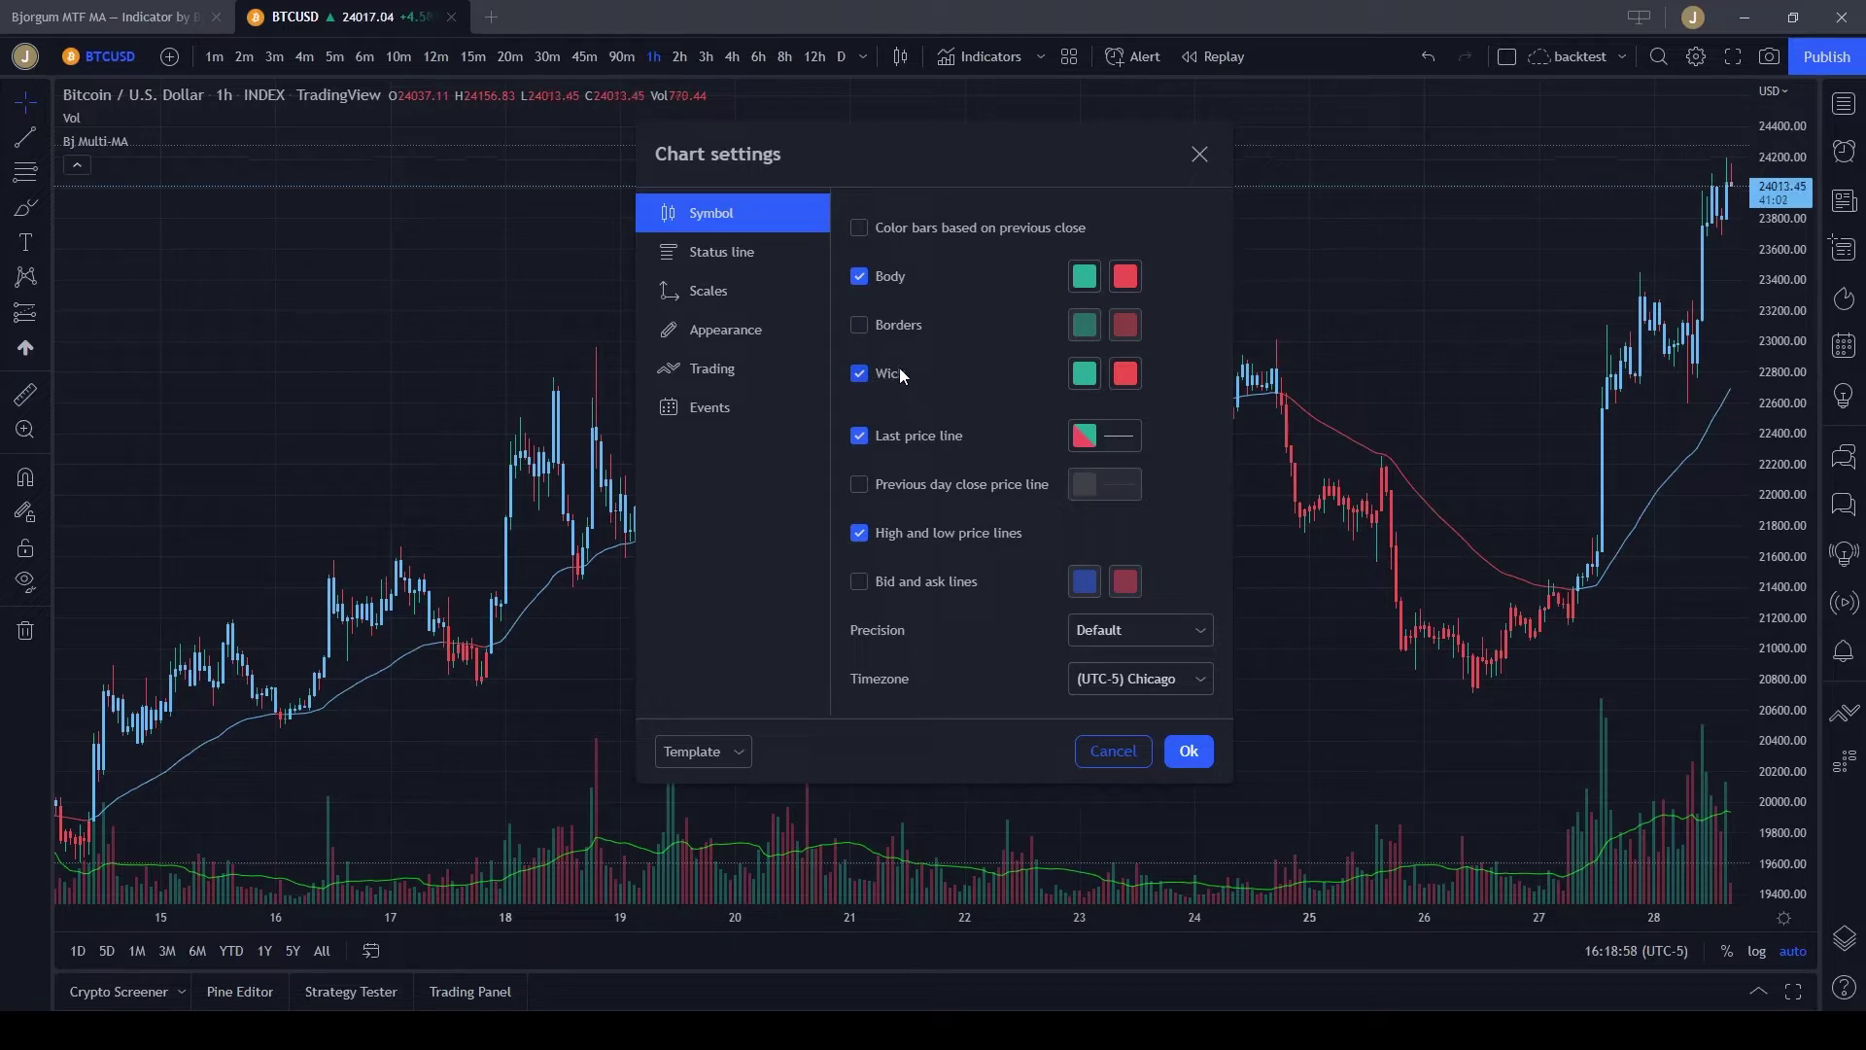
# Set both the rising and falling candle wick colours to grey and apply the settings.
pyautogui.click(1088, 377)
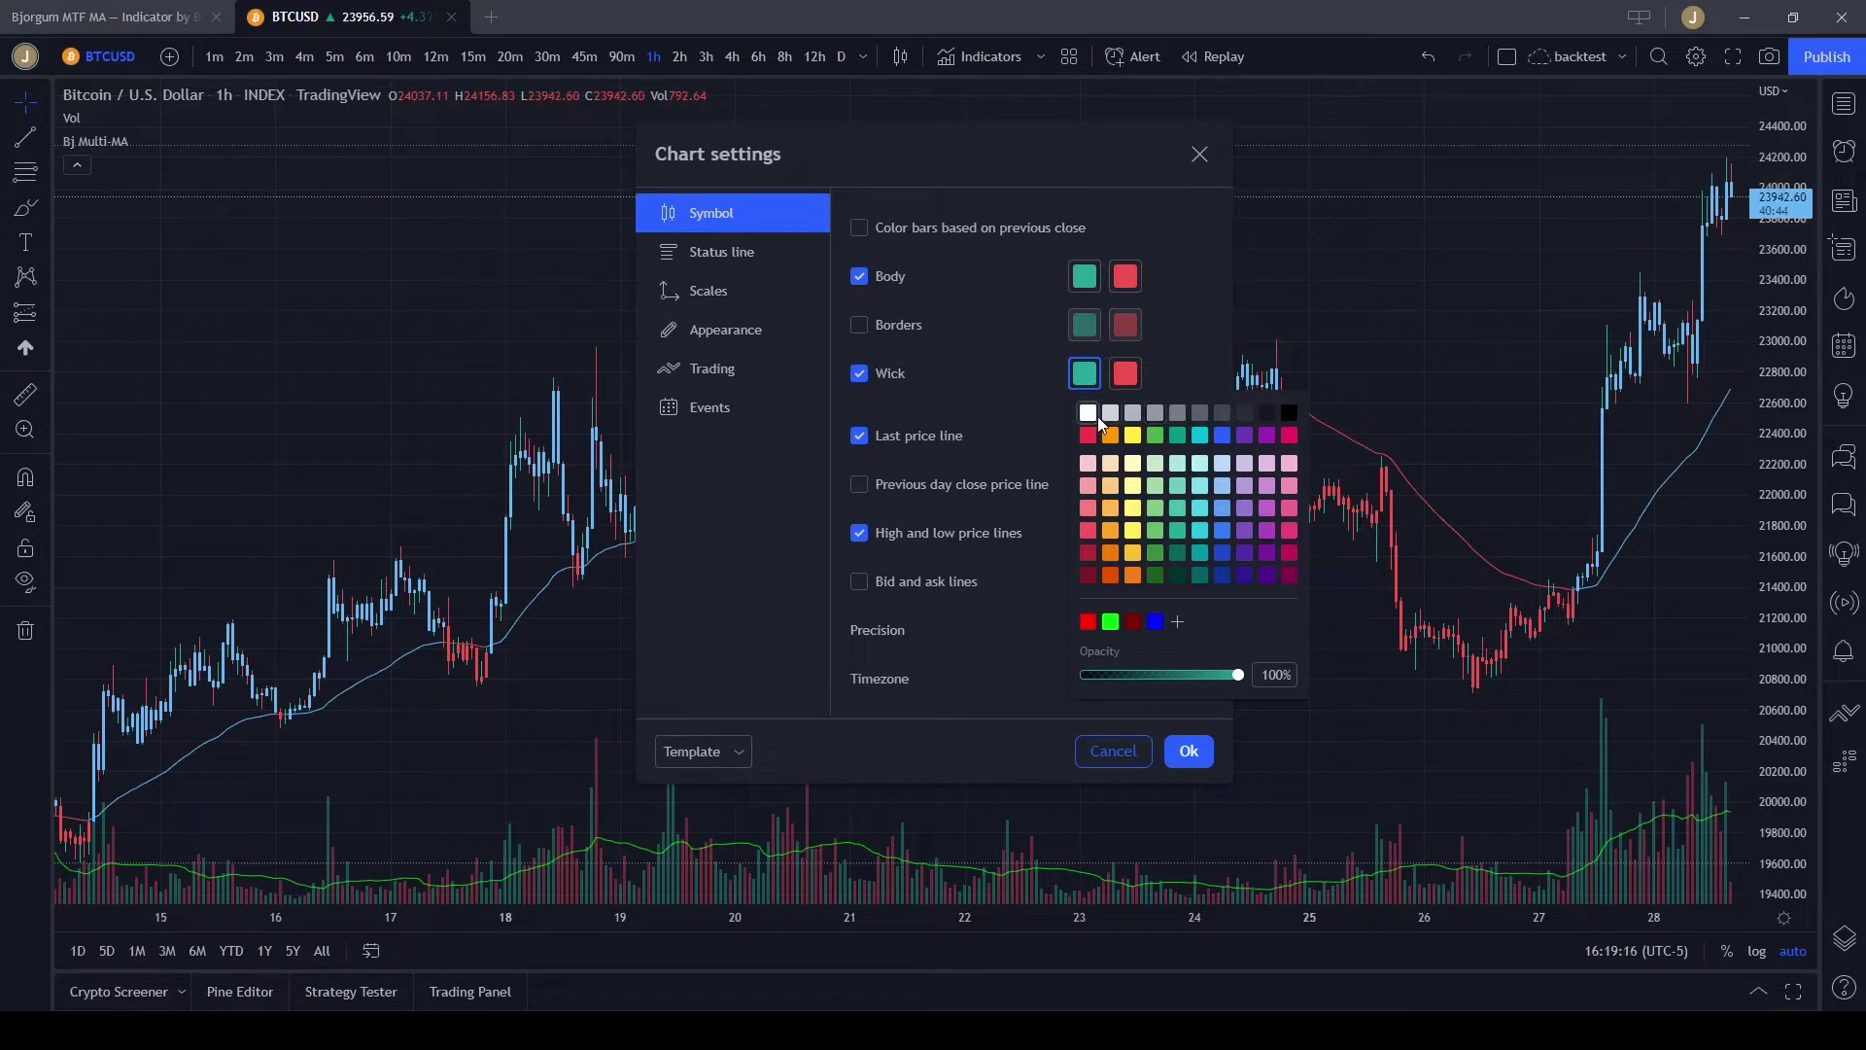
pyautogui.click(1155, 414)
pyautogui.click(1125, 373)
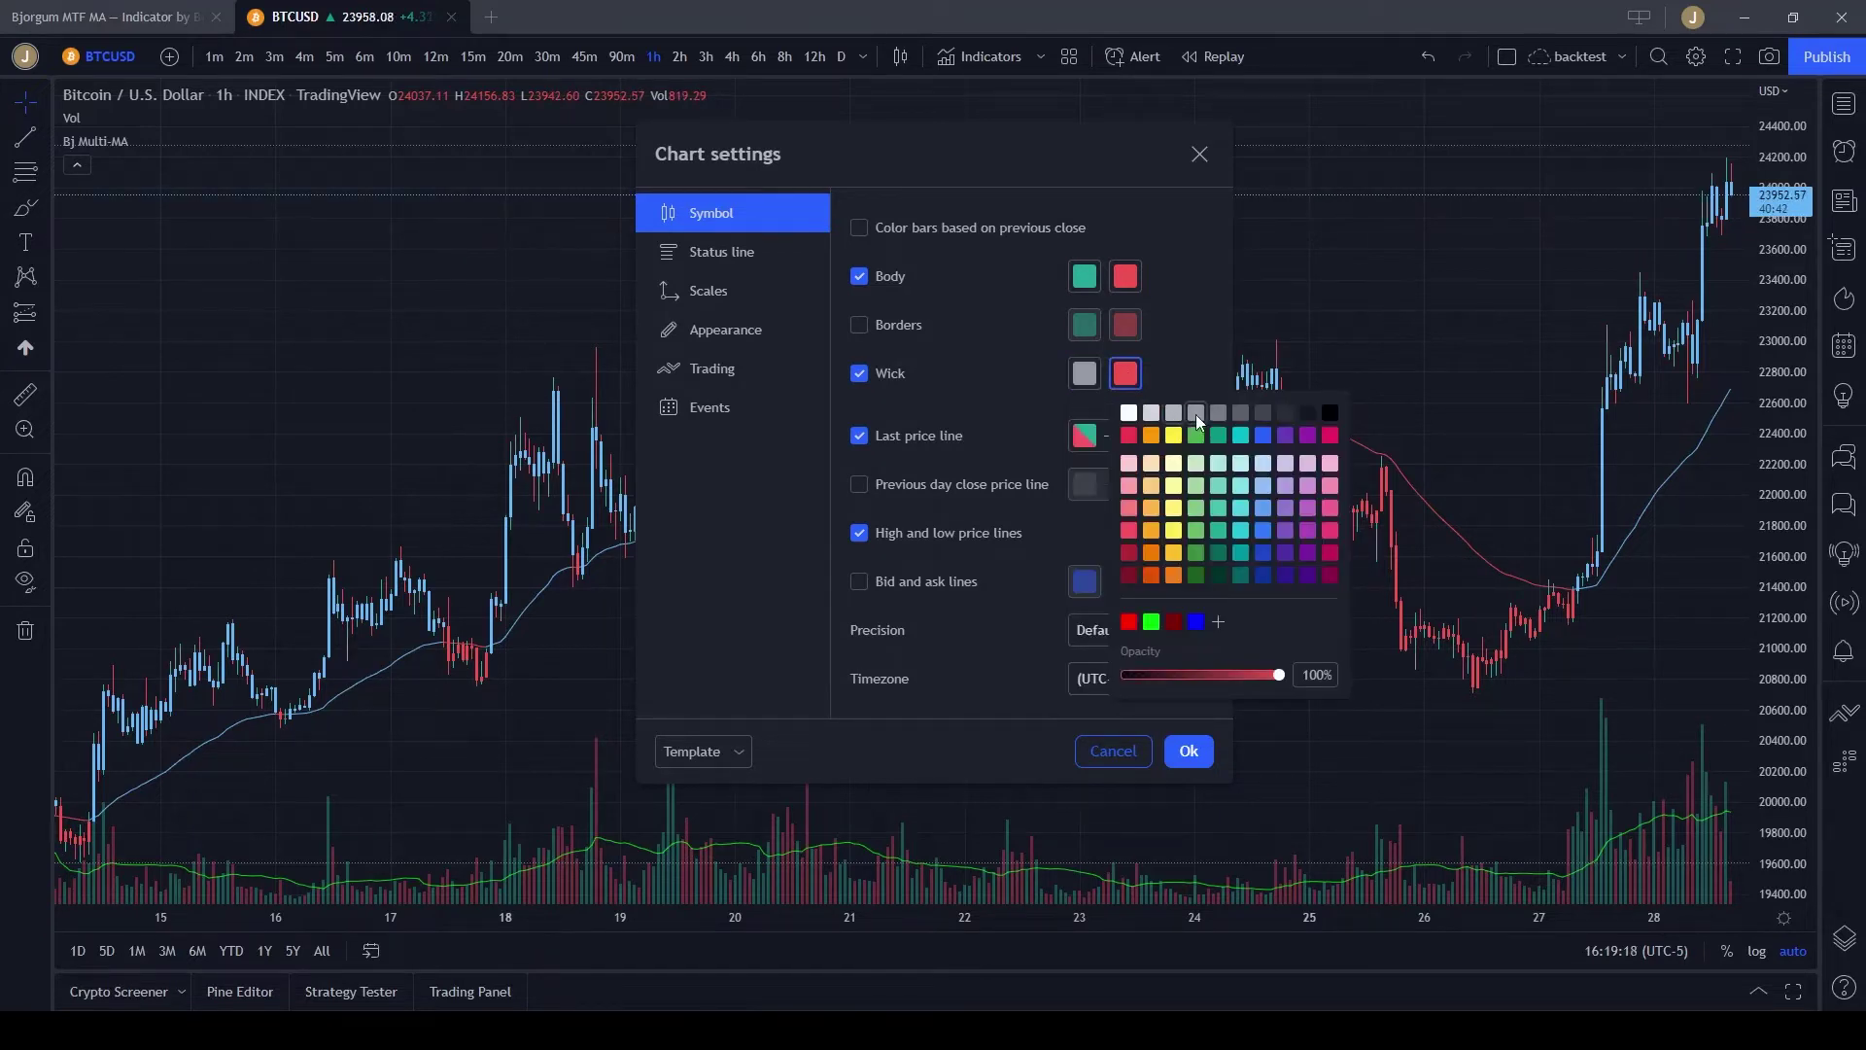
pyautogui.click(1197, 414)
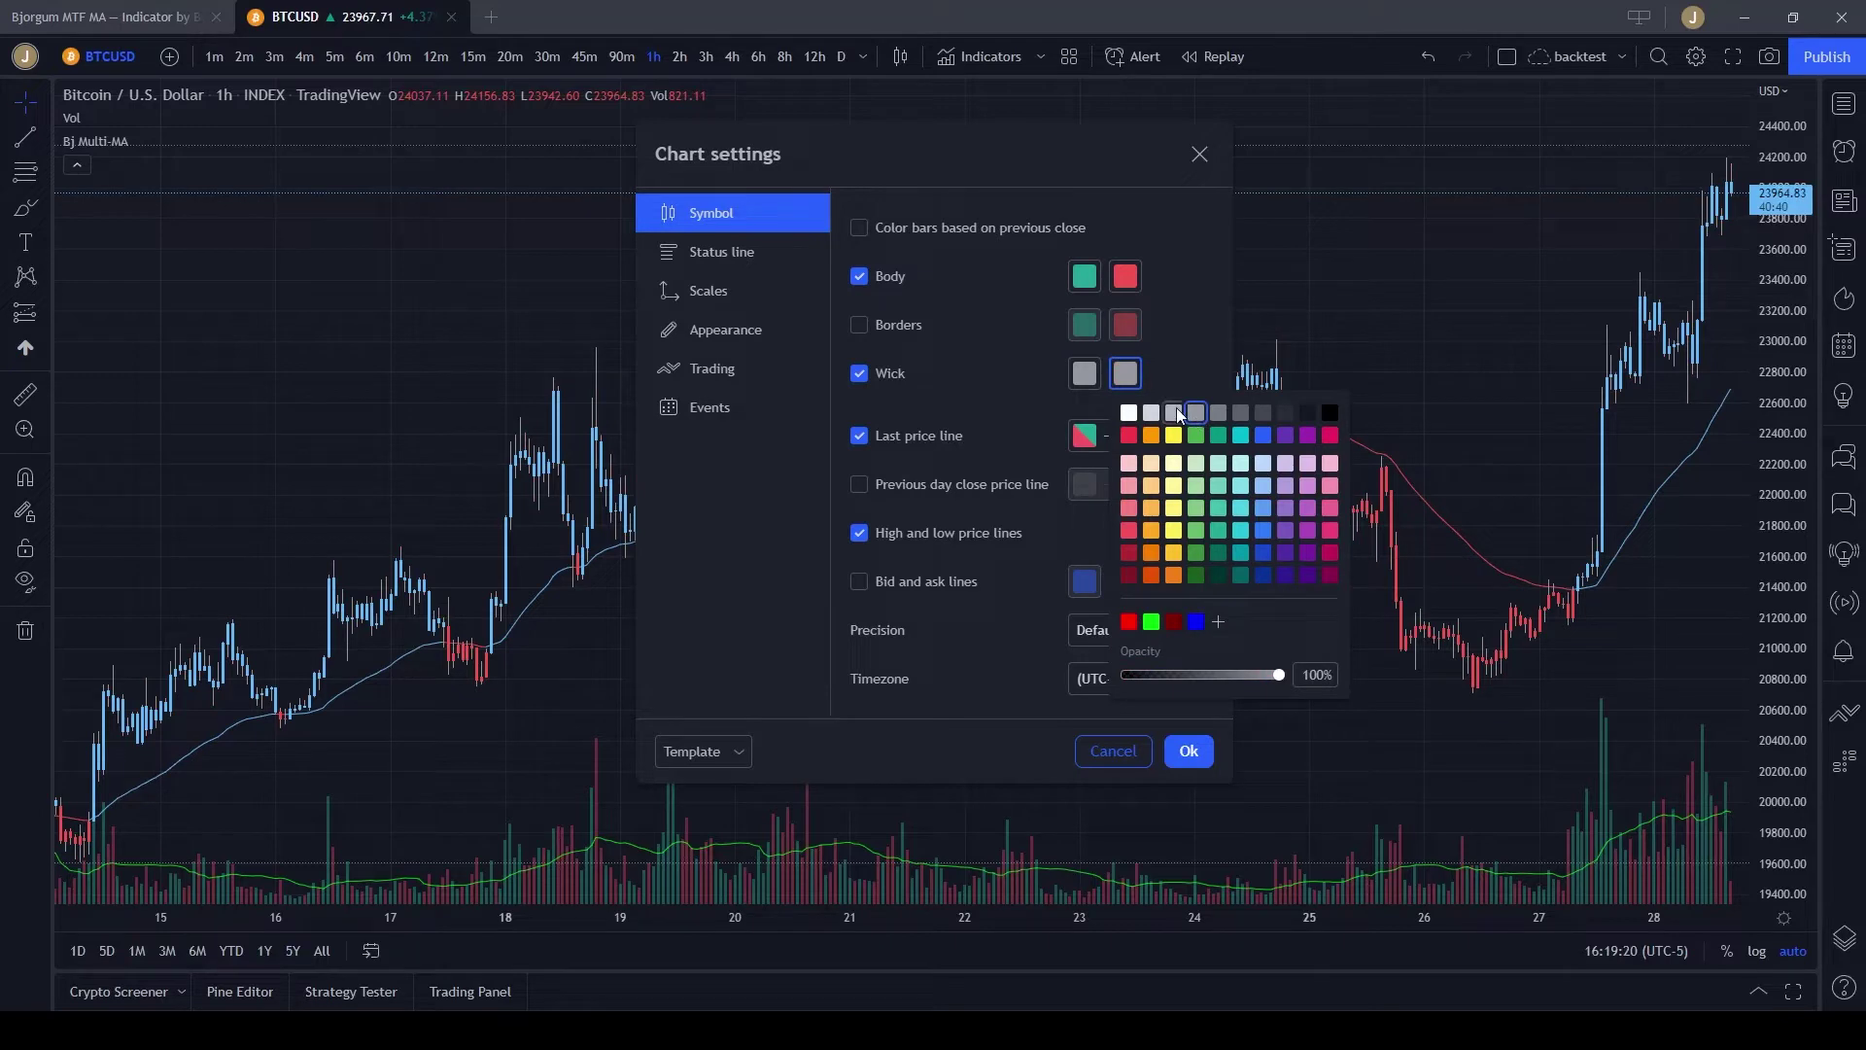
pyautogui.click(570, 554)
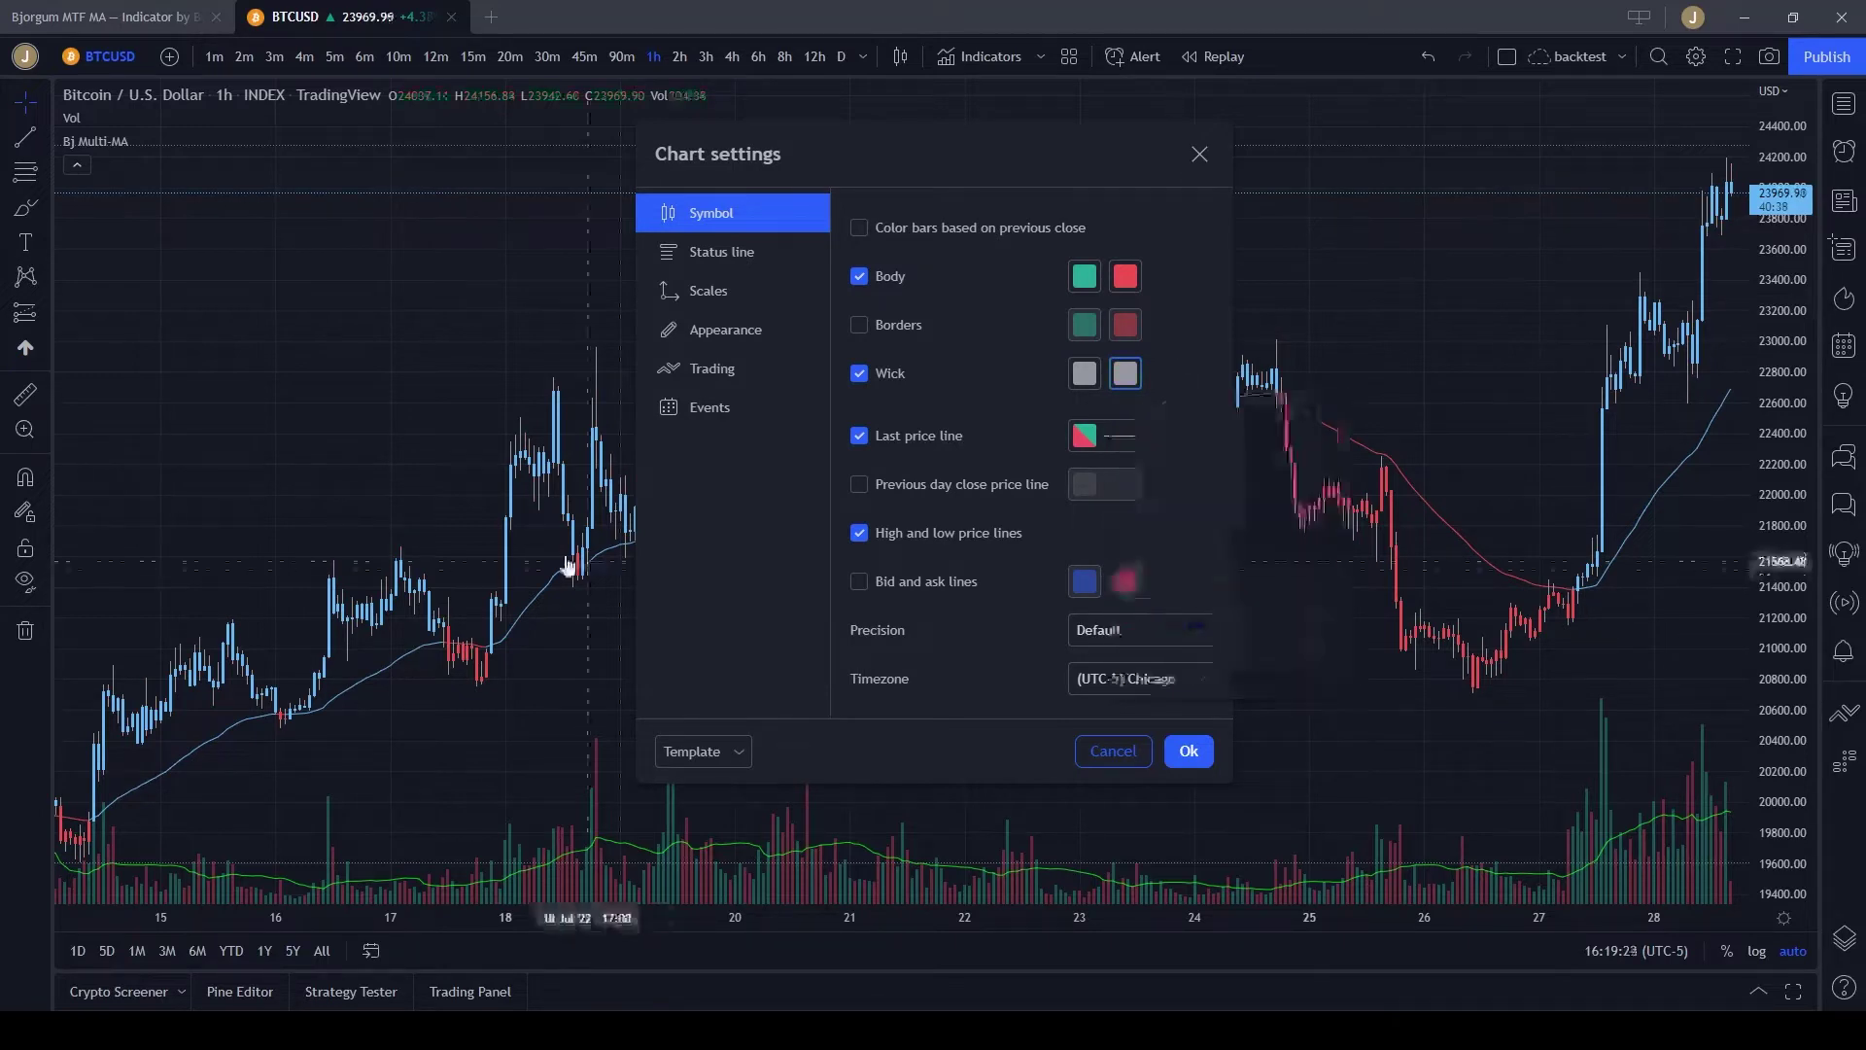
pyautogui.click(1189, 752)
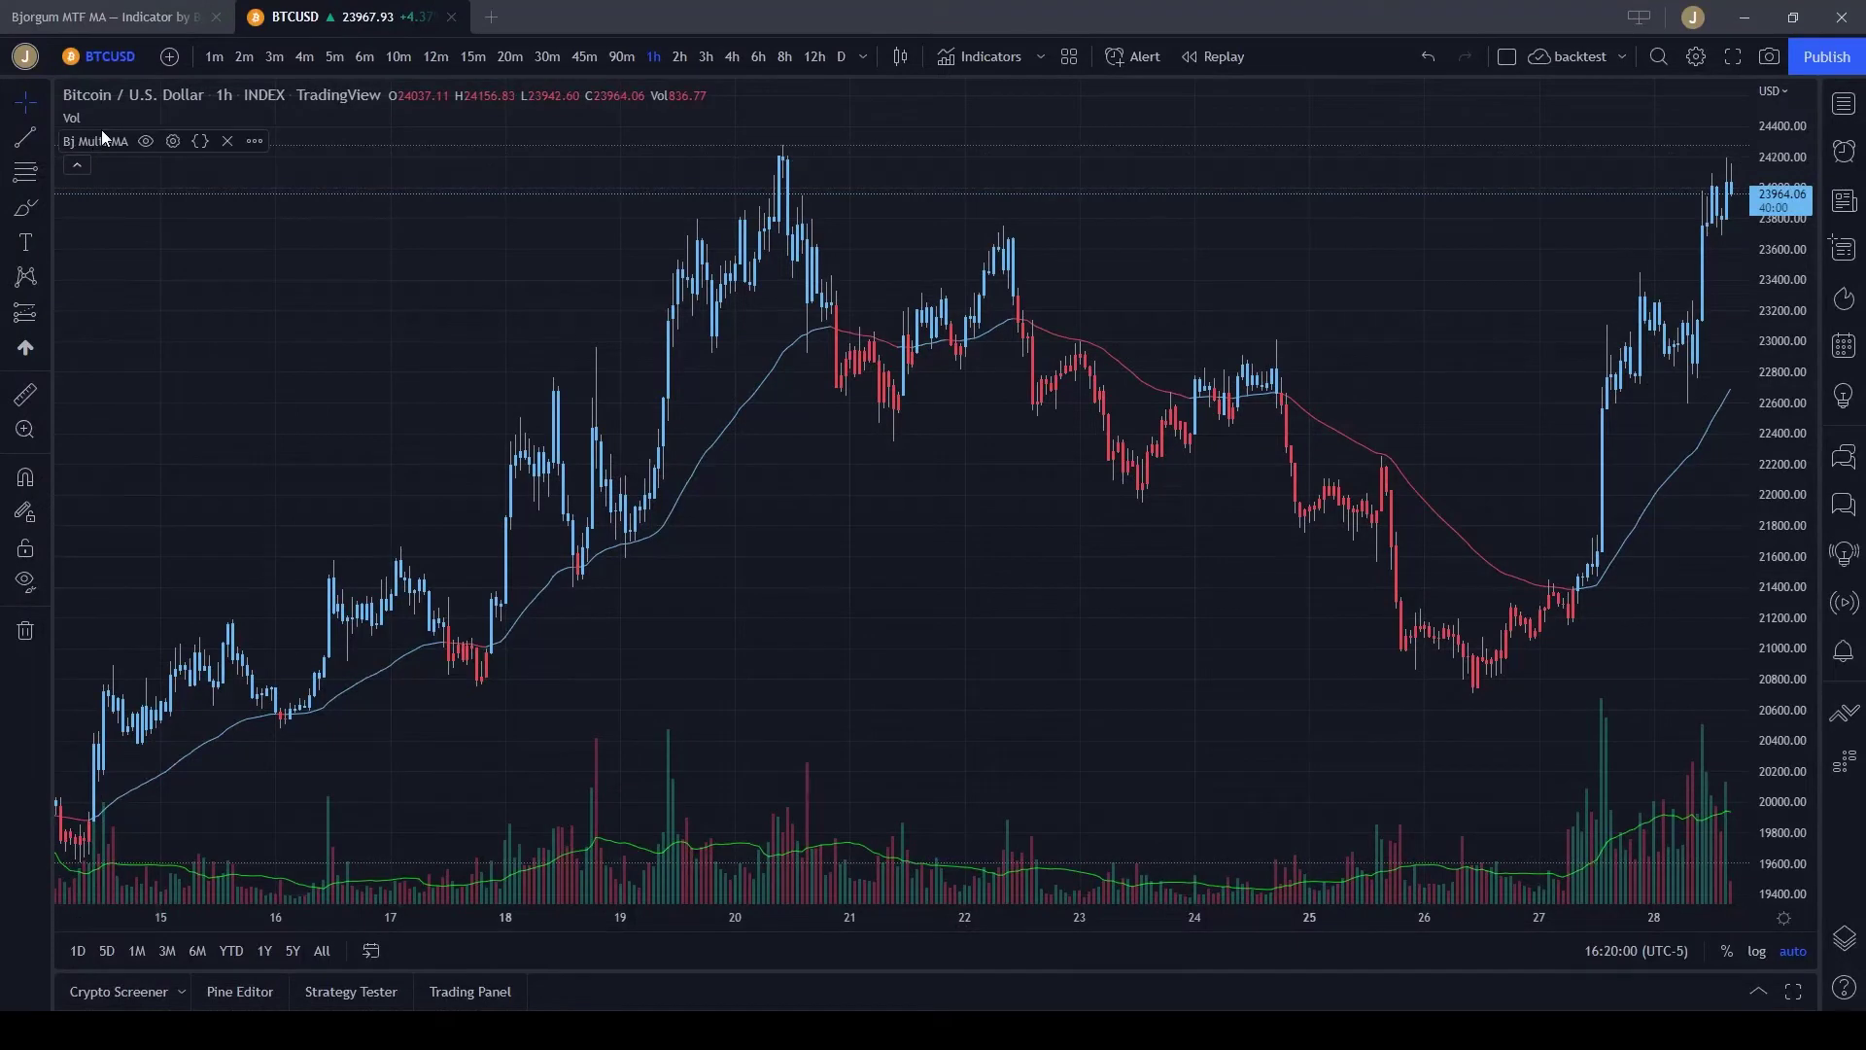
# Set the second and third Bj Multi-MA lengths to 100 and 150.
pyautogui.click(173, 141)
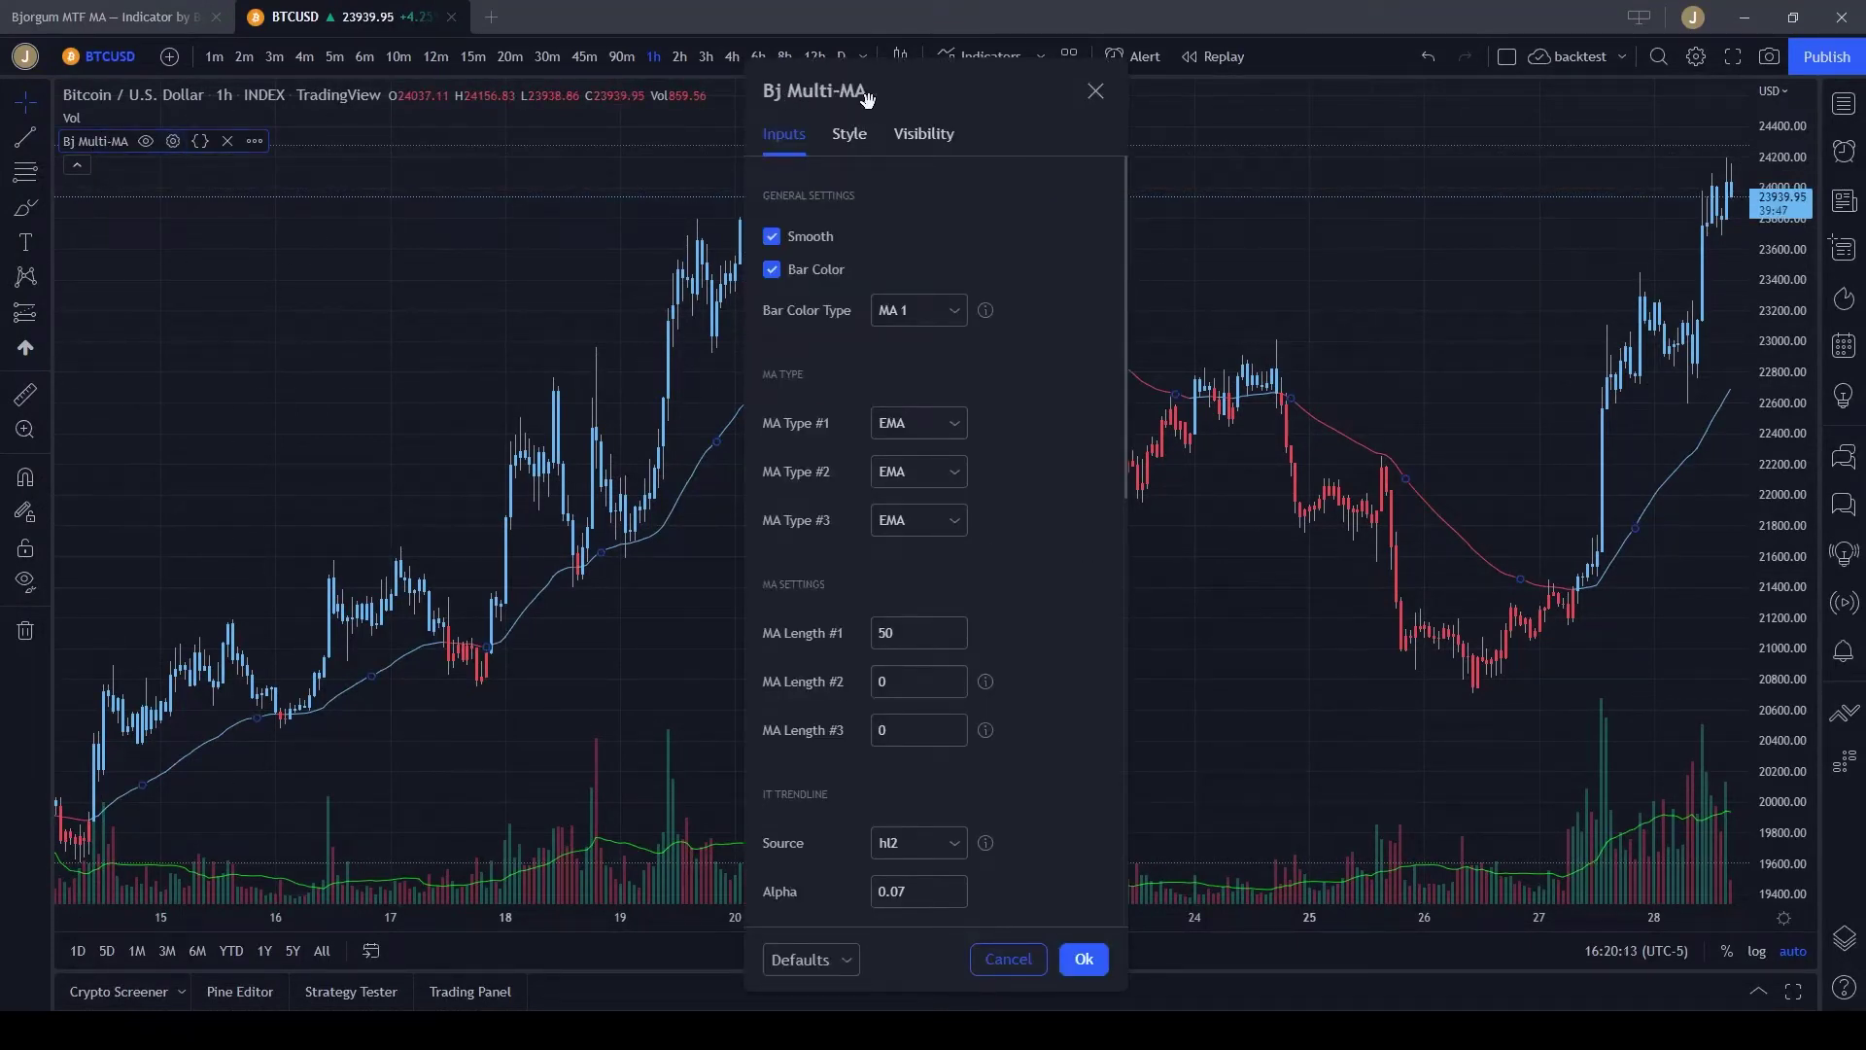
pyautogui.click(931, 682)
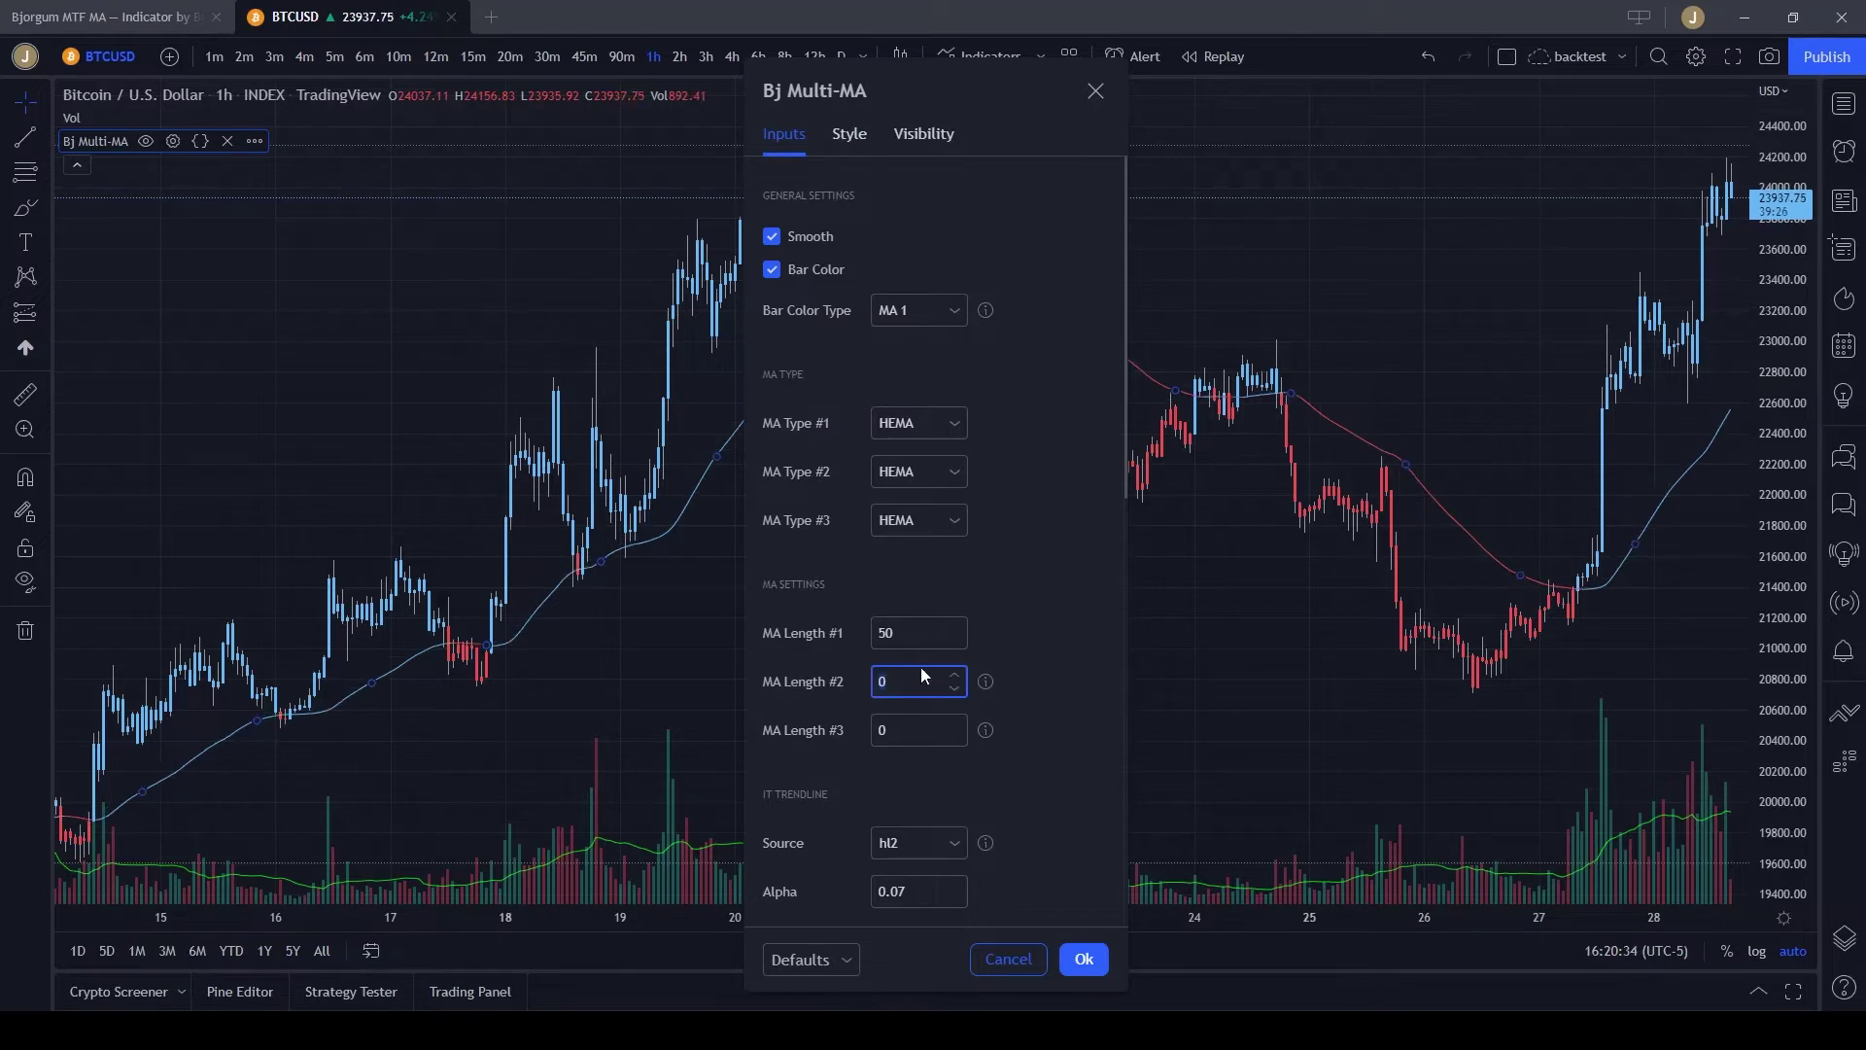
pyautogui.write('100')
pyautogui.press('Tab')
pyautogui.write('150')
pyautogui.press('Tab')
# Set the three moving-average line widths to 2, 3 and 4.
pyautogui.scroll(-10, 1059, 671)
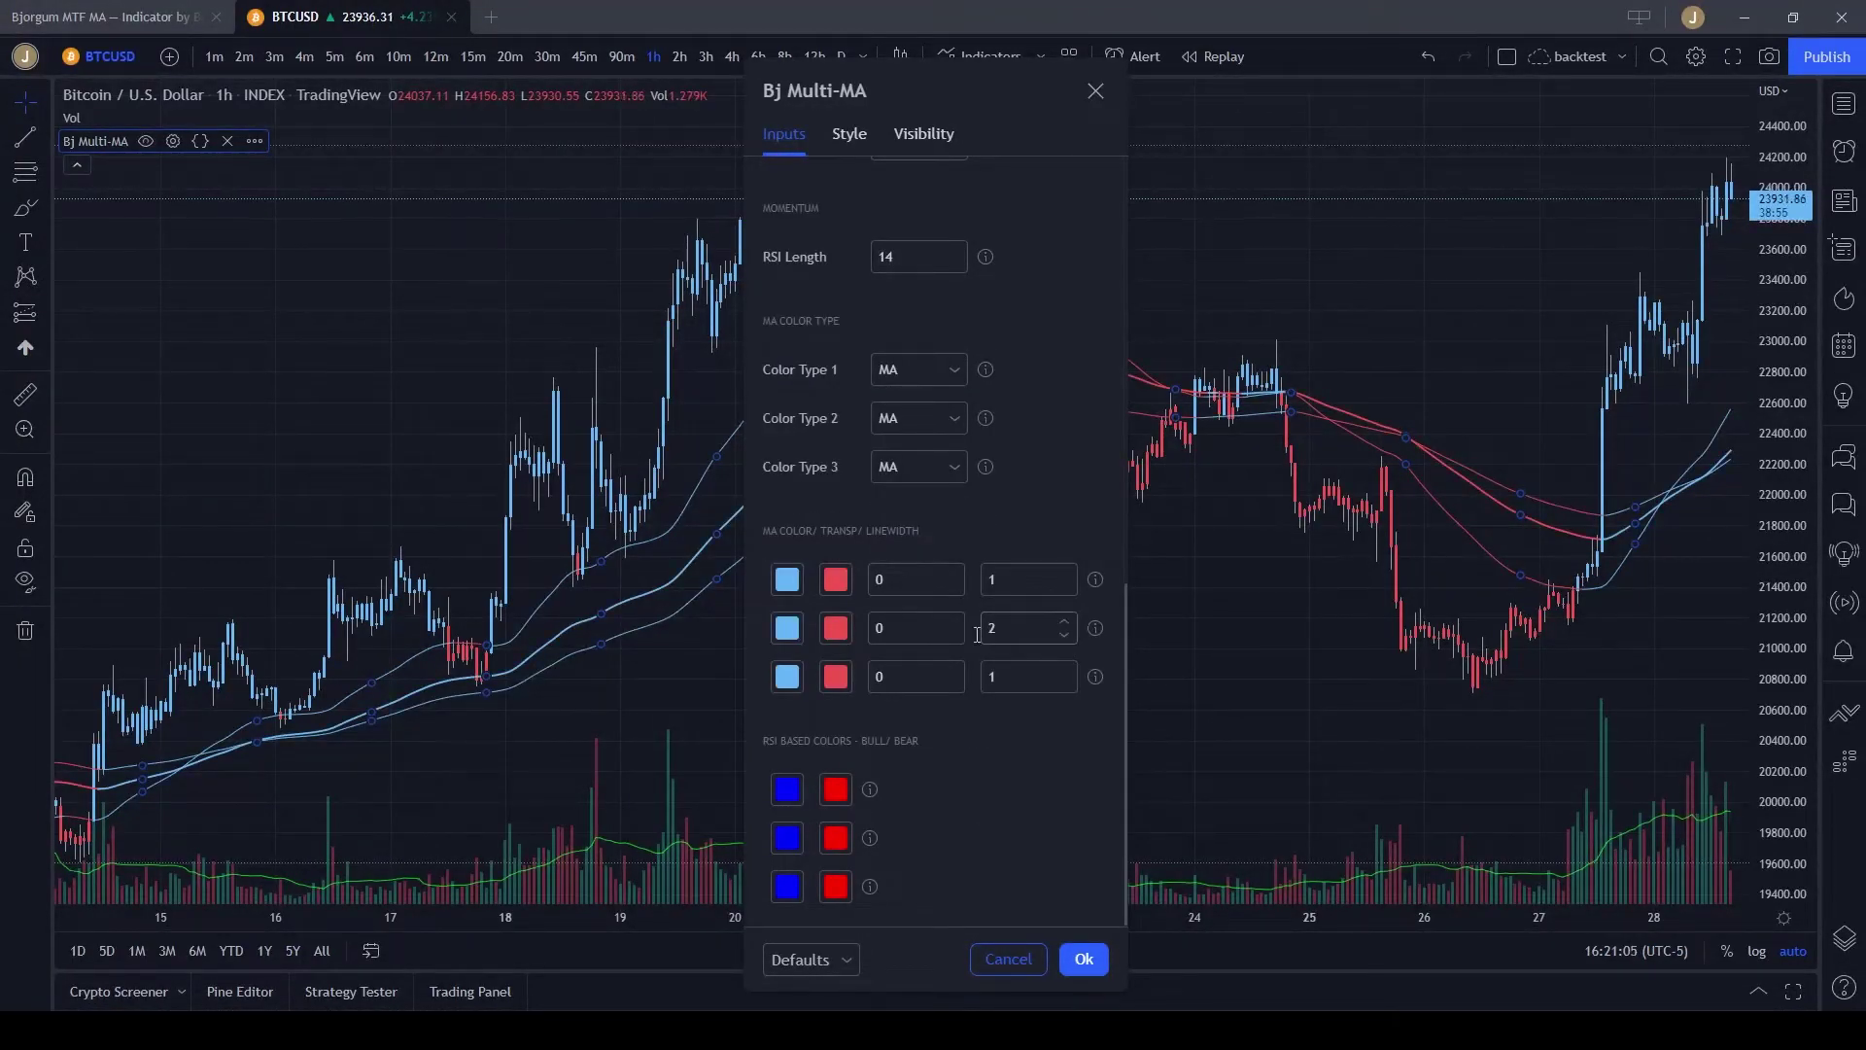
pyautogui.click(1067, 669)
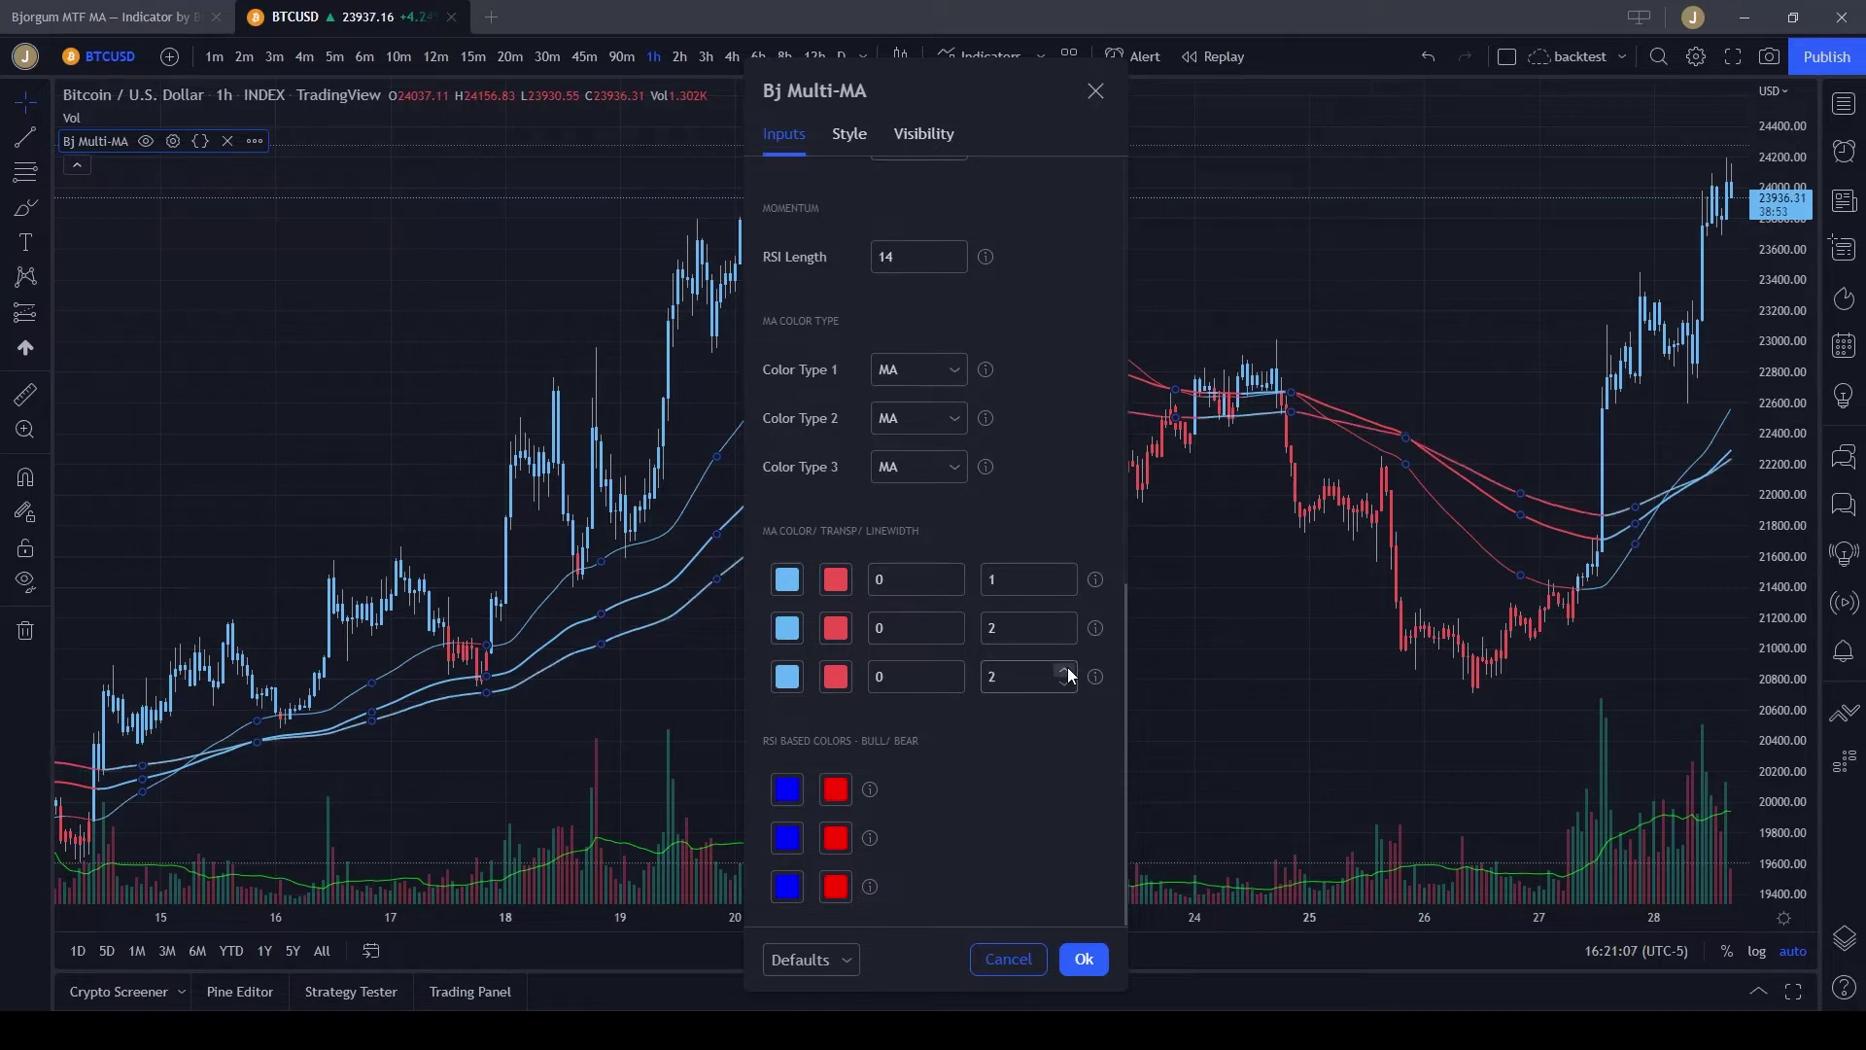
pyautogui.click(1067, 668)
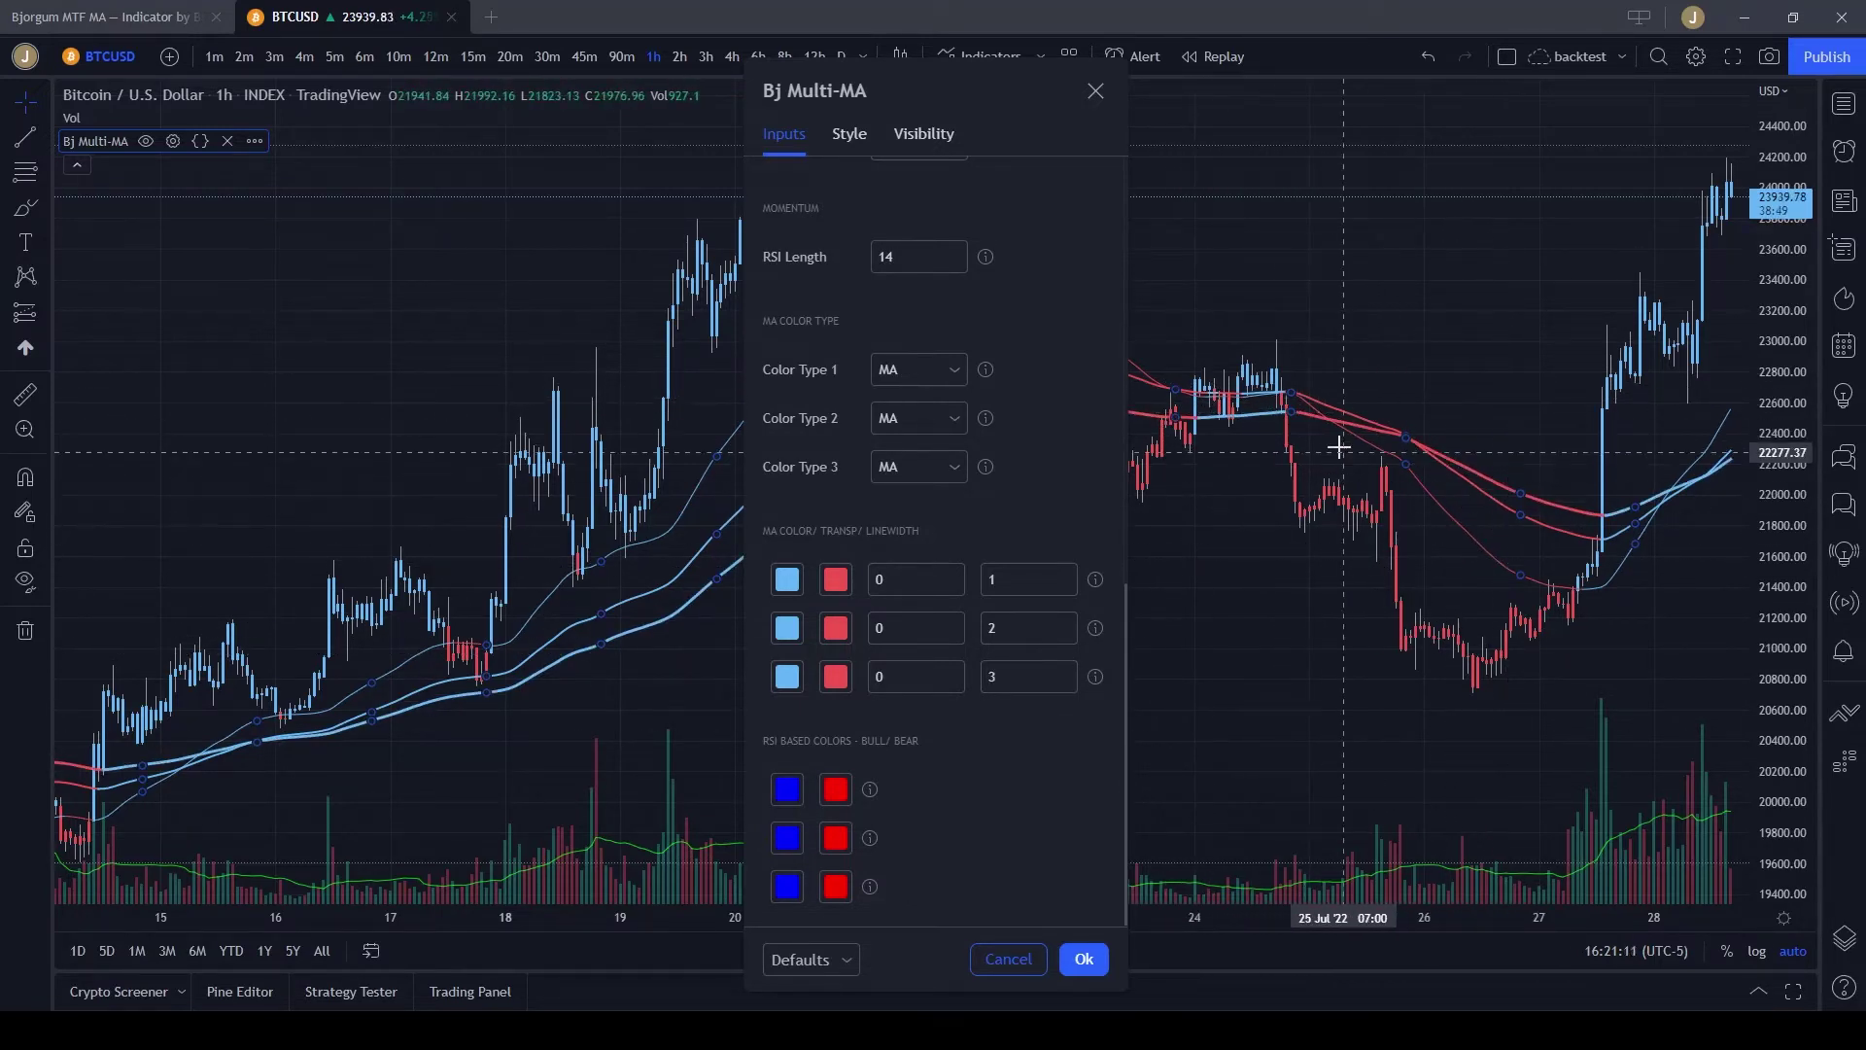
pyautogui.click(1067, 575)
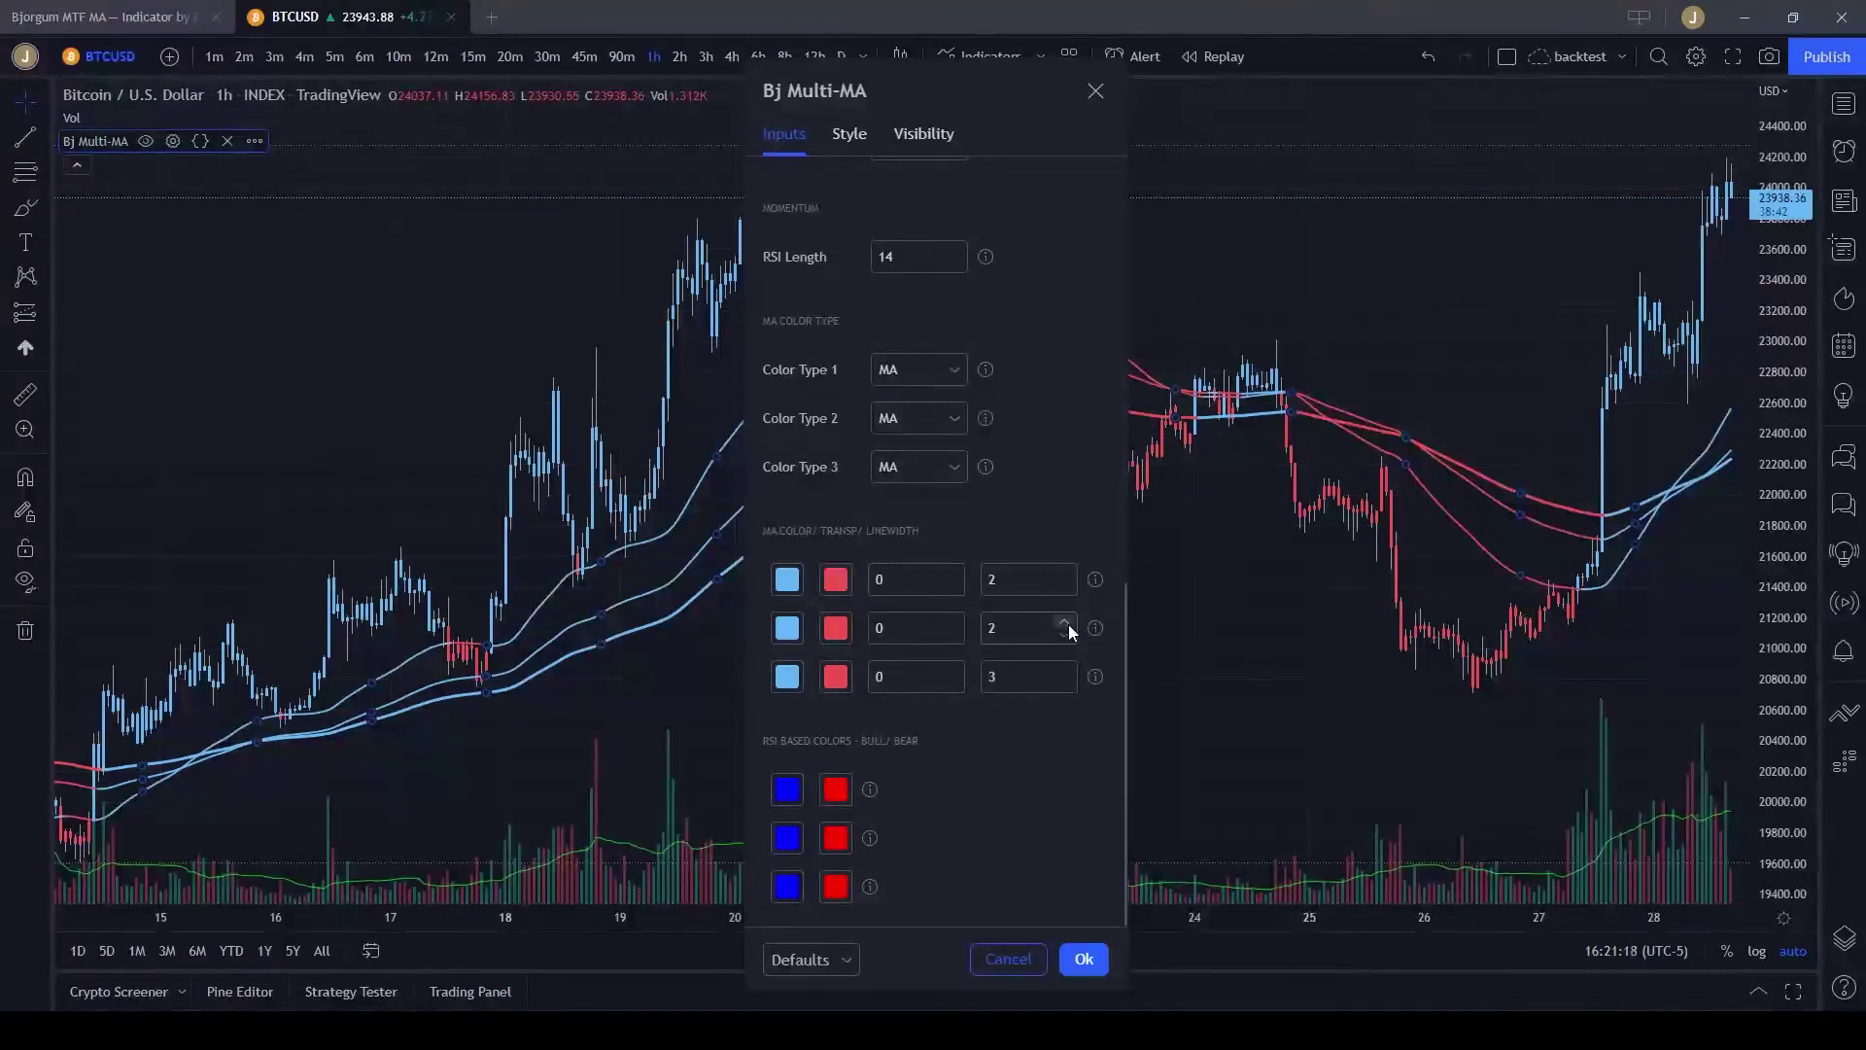
pyautogui.click(1068, 623)
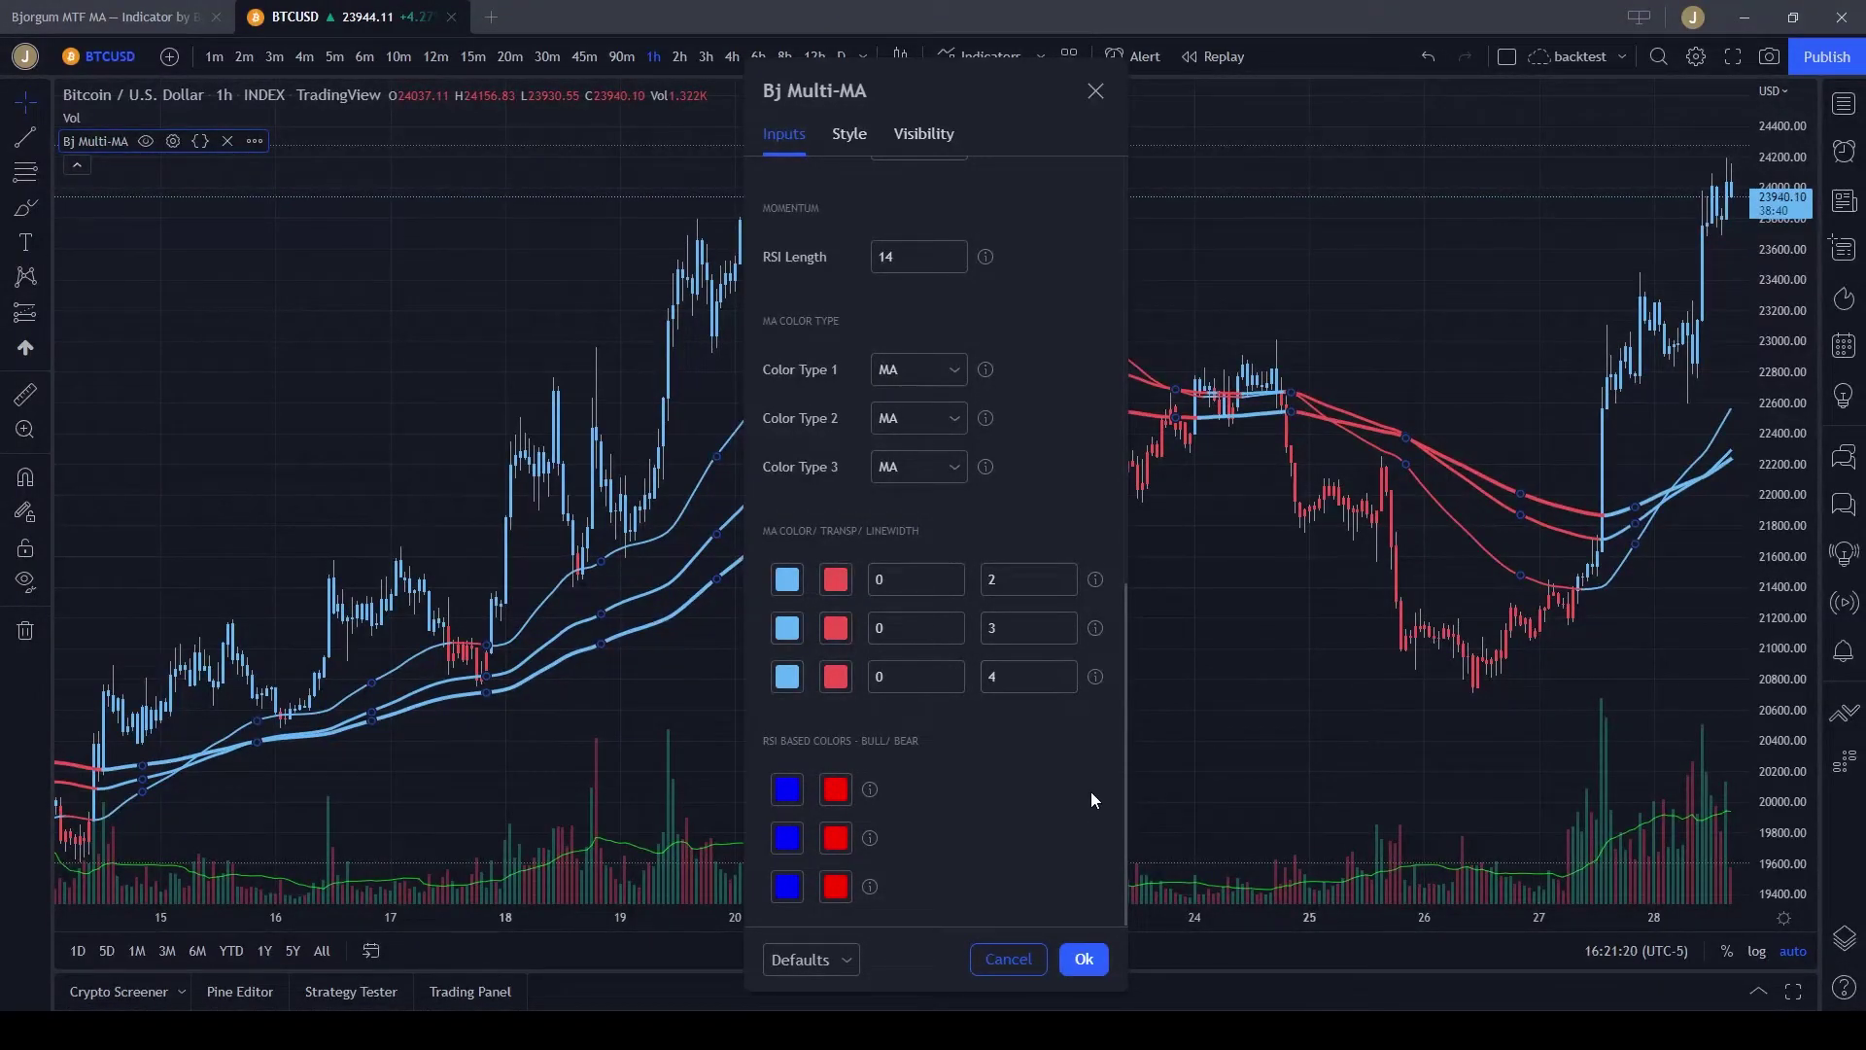
# Set Color Type 1, 2 and 3 of the Bj Multi-MA lines to RSI.
pyautogui.scroll(10, 1098, 731)
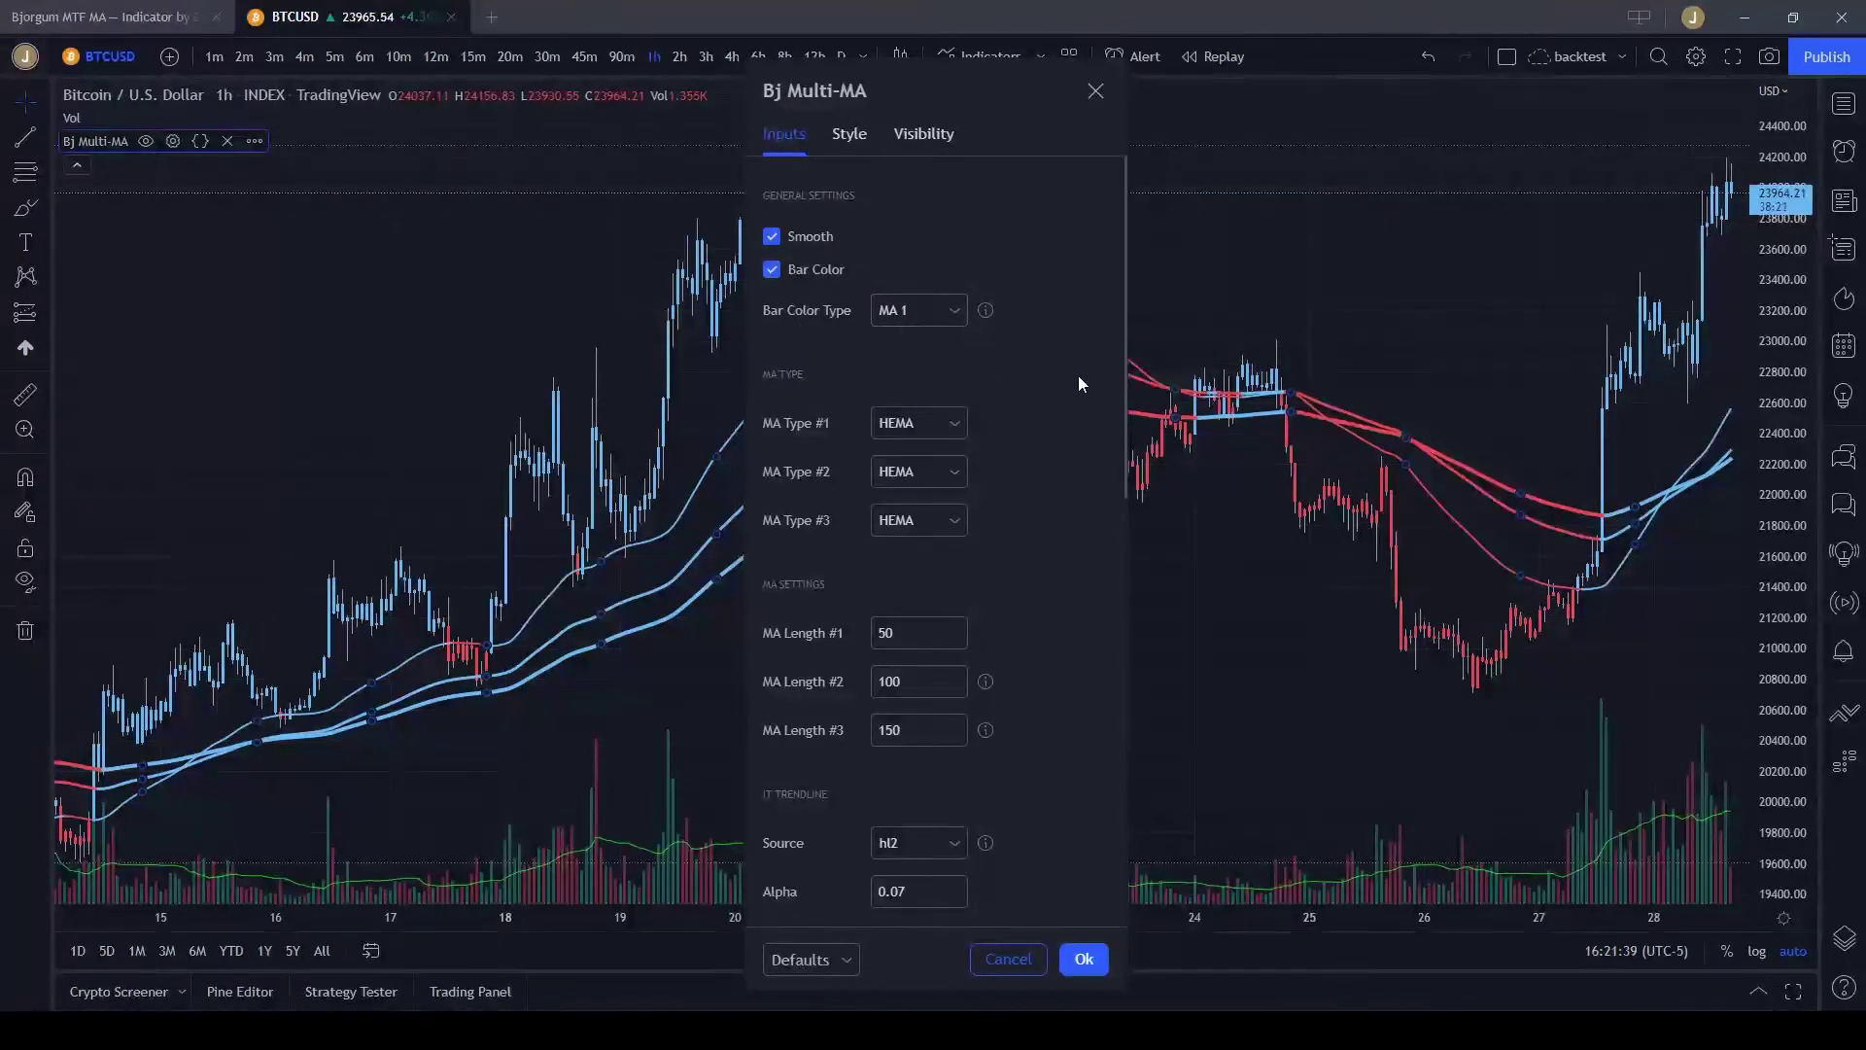
pyautogui.scroll(-5, 1104, 408)
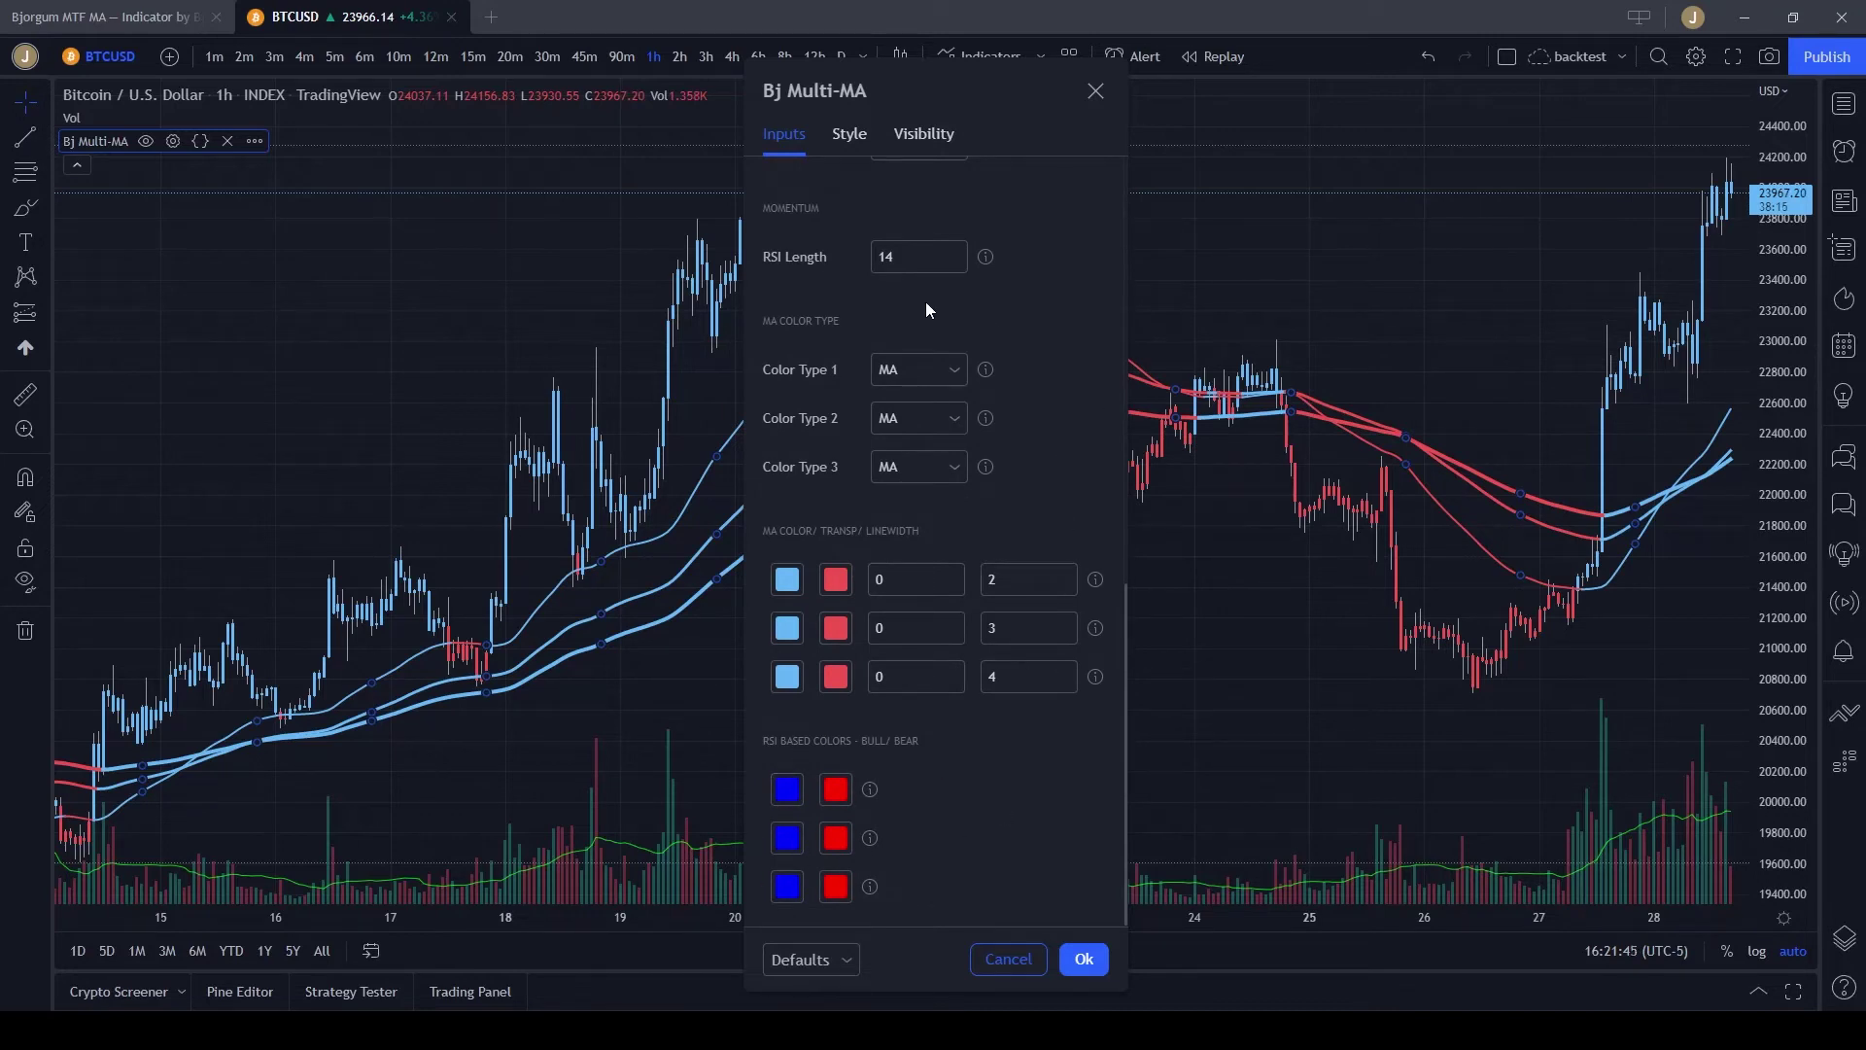
pyautogui.click(944, 374)
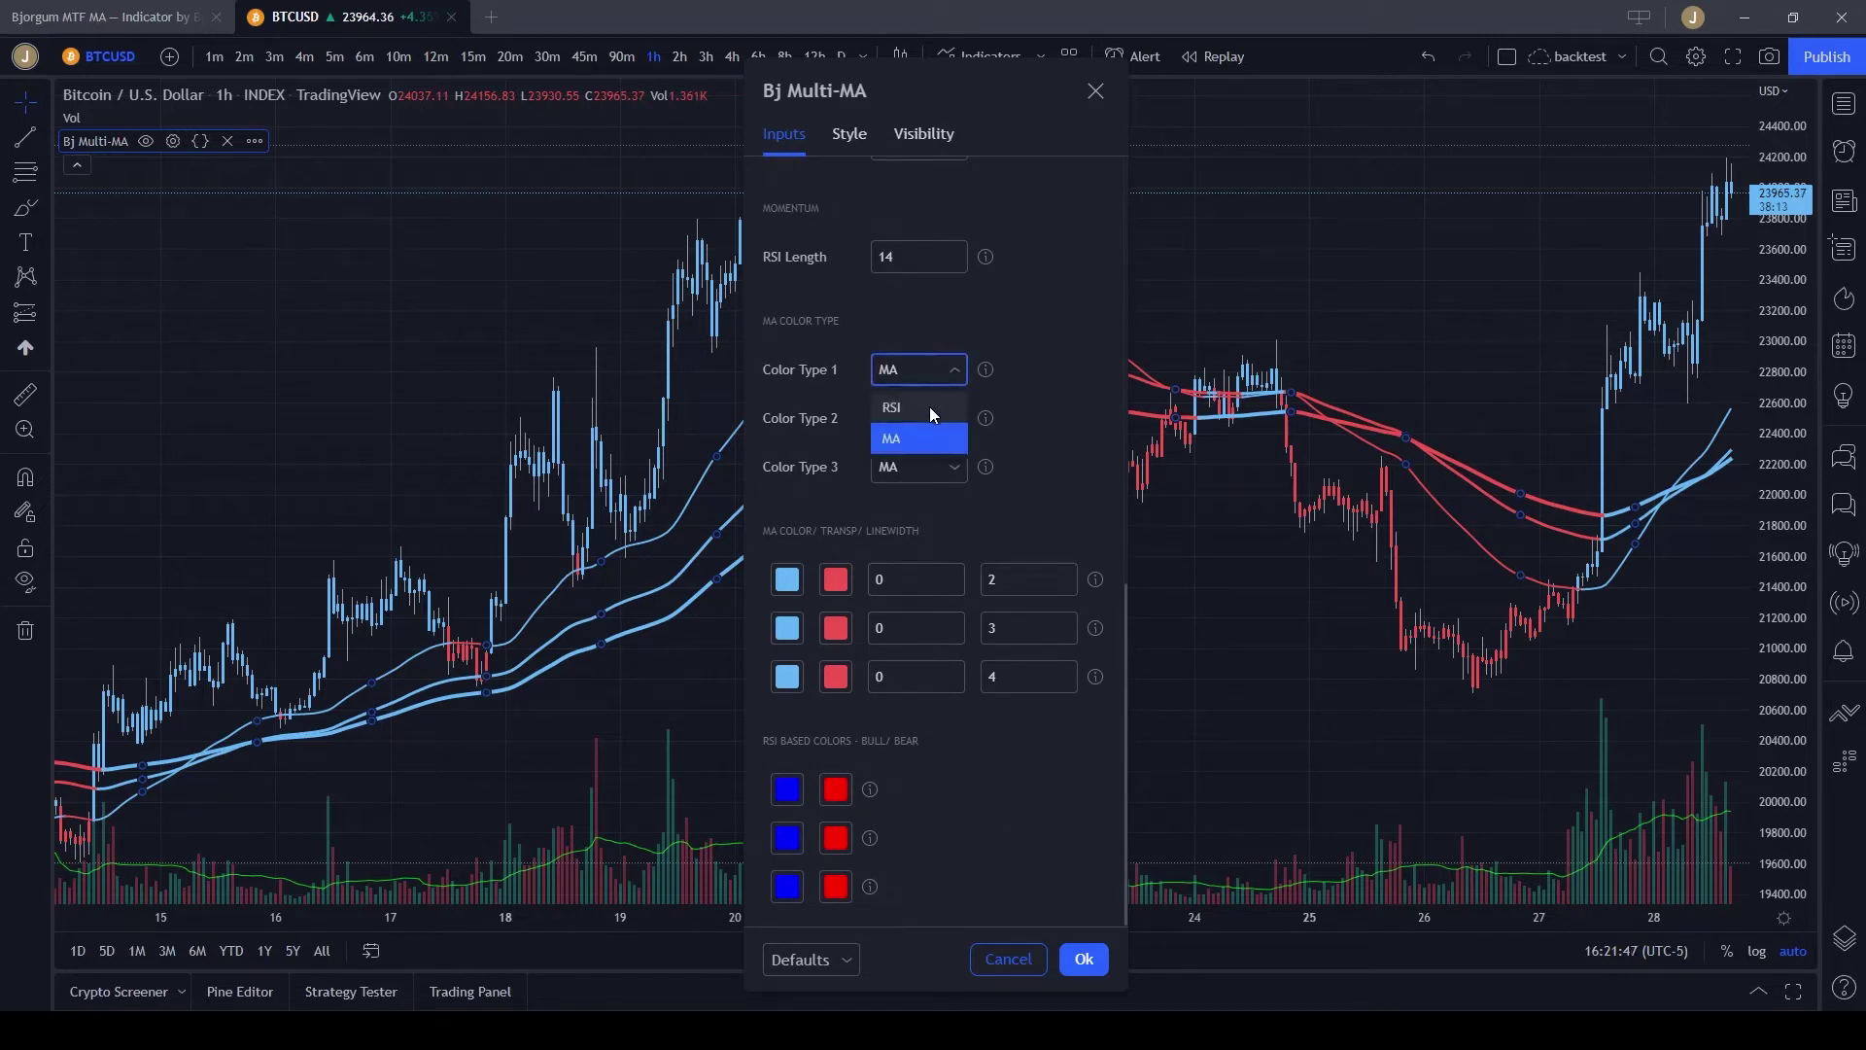
pyautogui.click(931, 407)
pyautogui.click(931, 409)
pyautogui.click(937, 453)
pyautogui.click(943, 475)
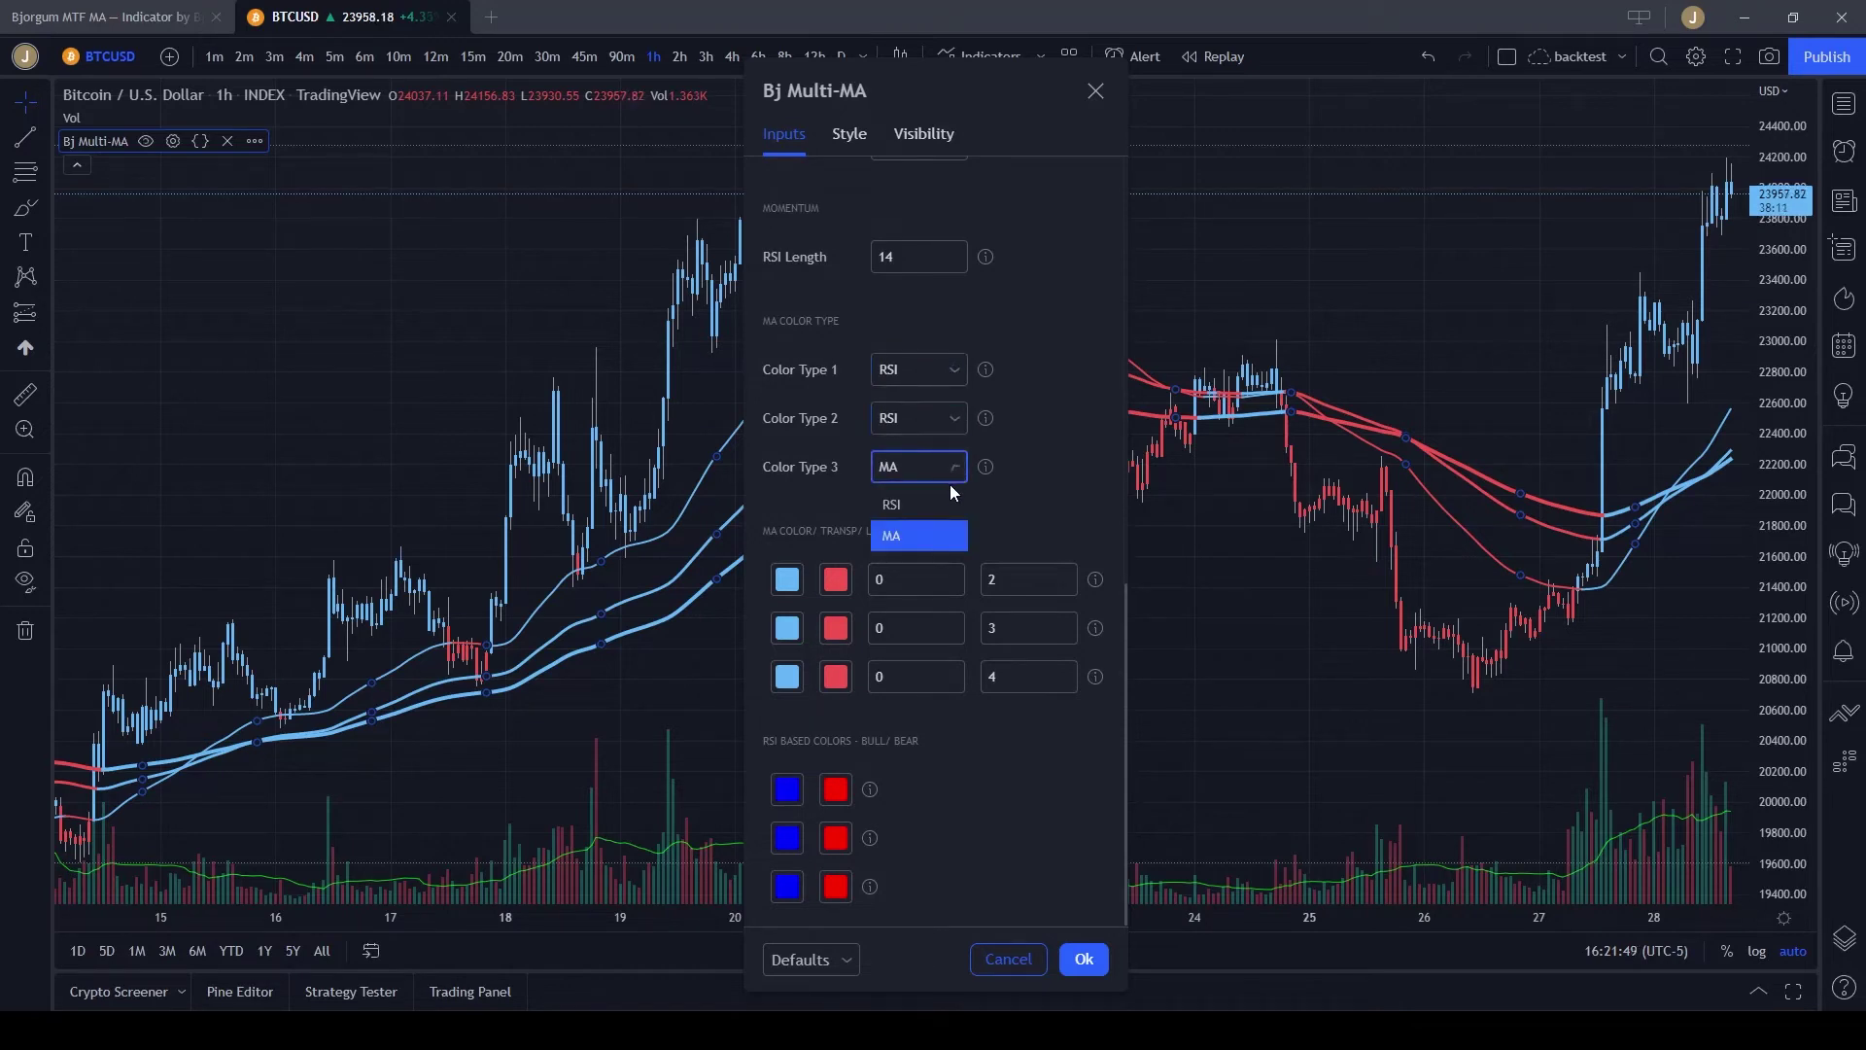
pyautogui.click(930, 506)
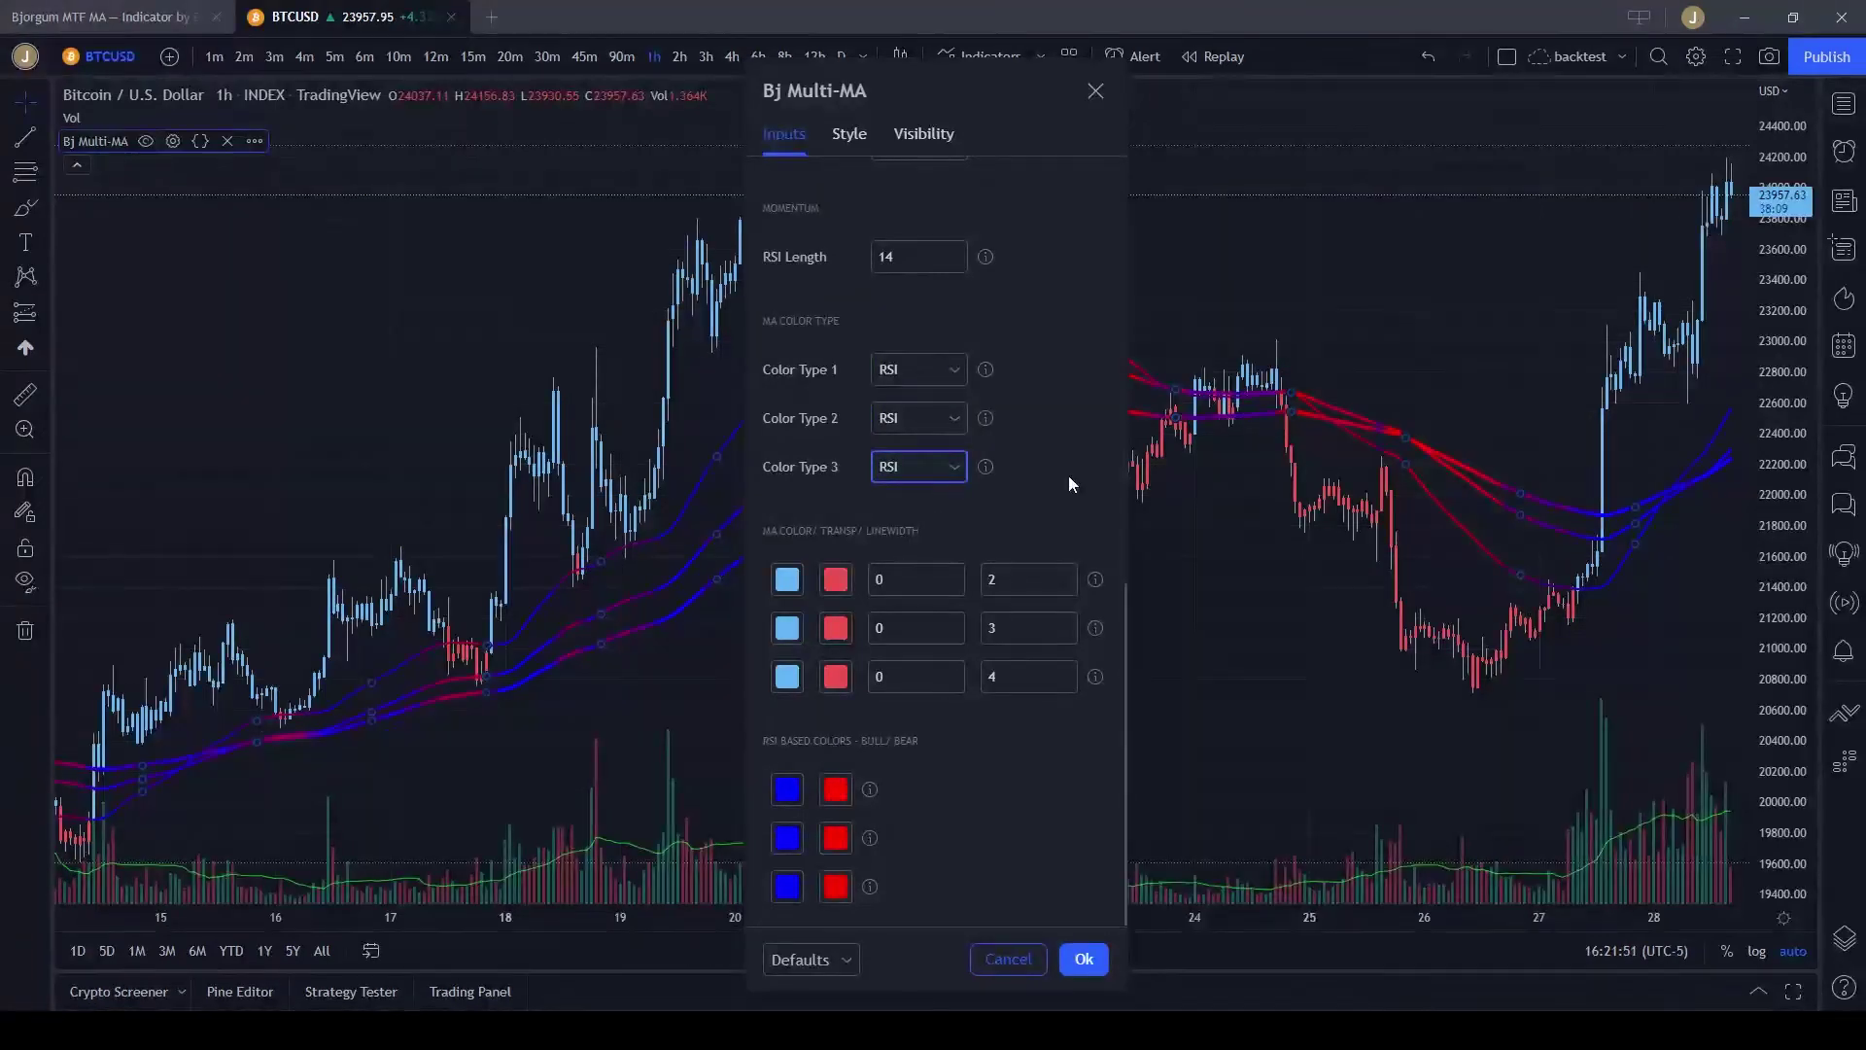
# Set Bar Color Type to RSI 1 and apply the indicator settings.
pyautogui.scroll(10, 937, 311)
pyautogui.click(938, 313)
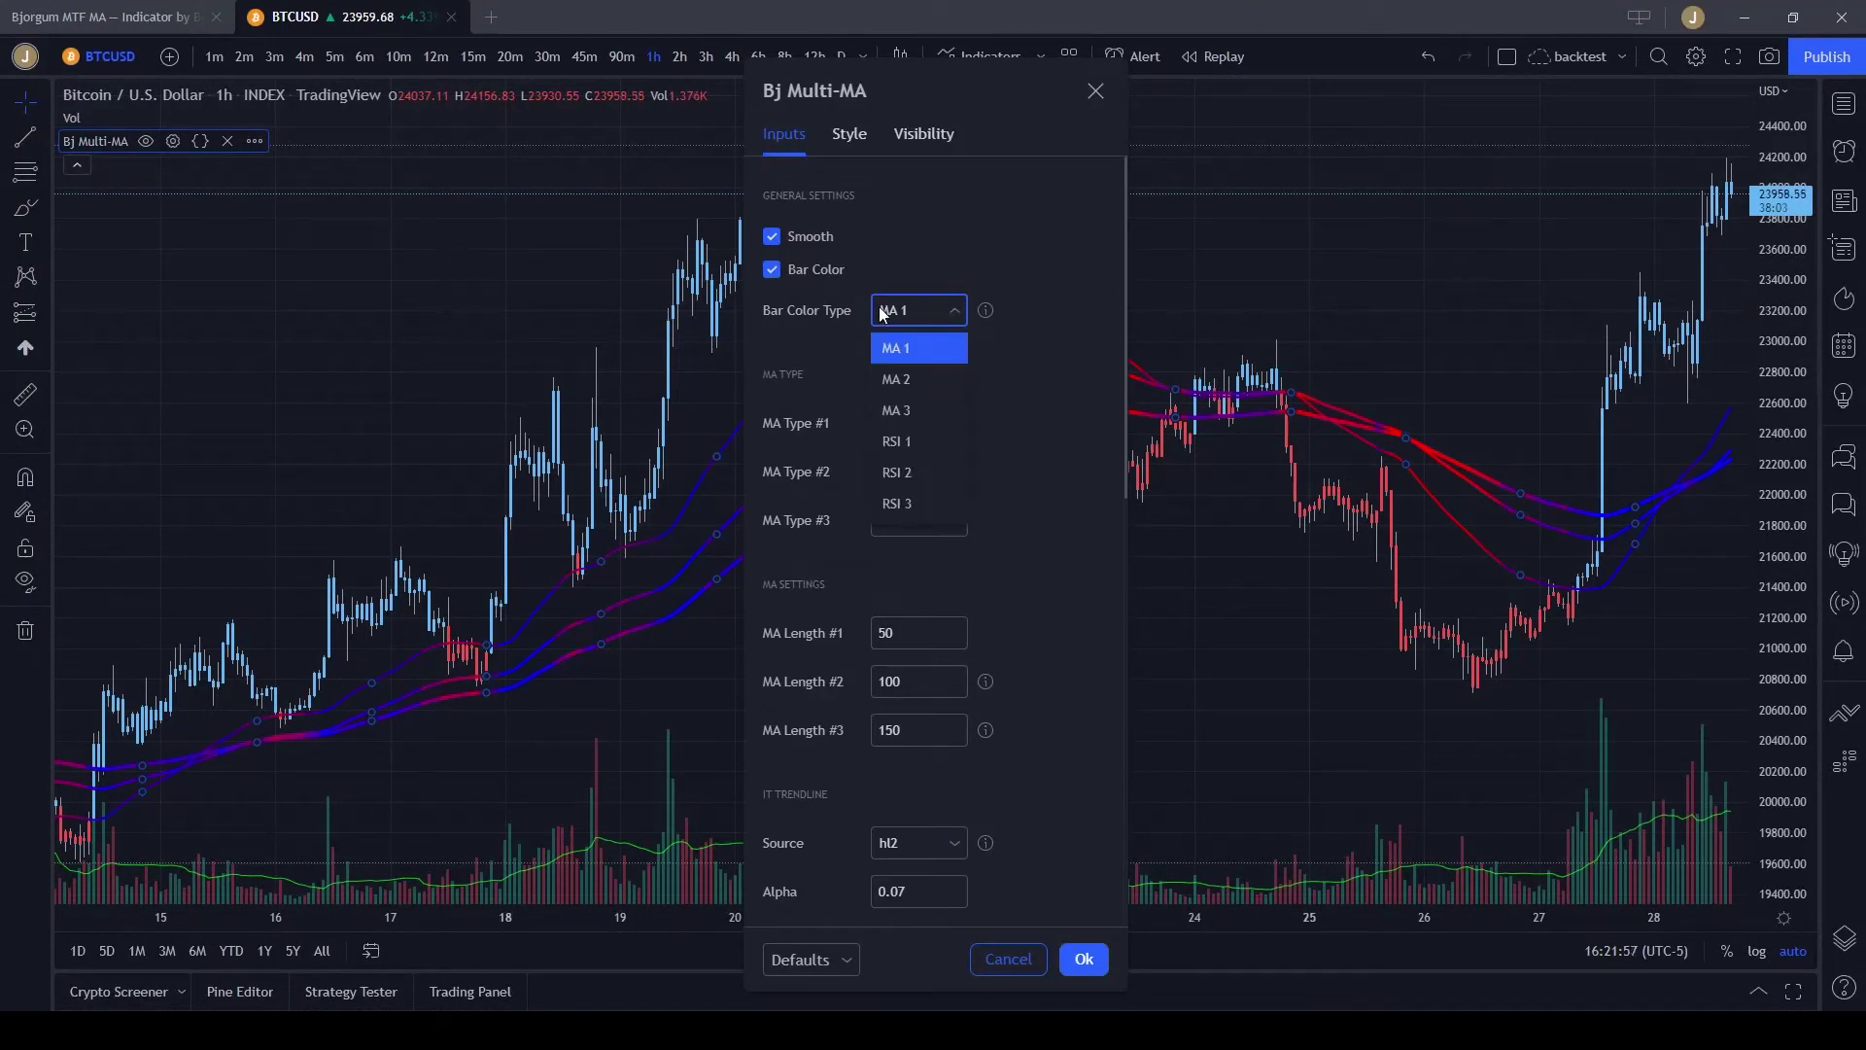
pyautogui.click(939, 446)
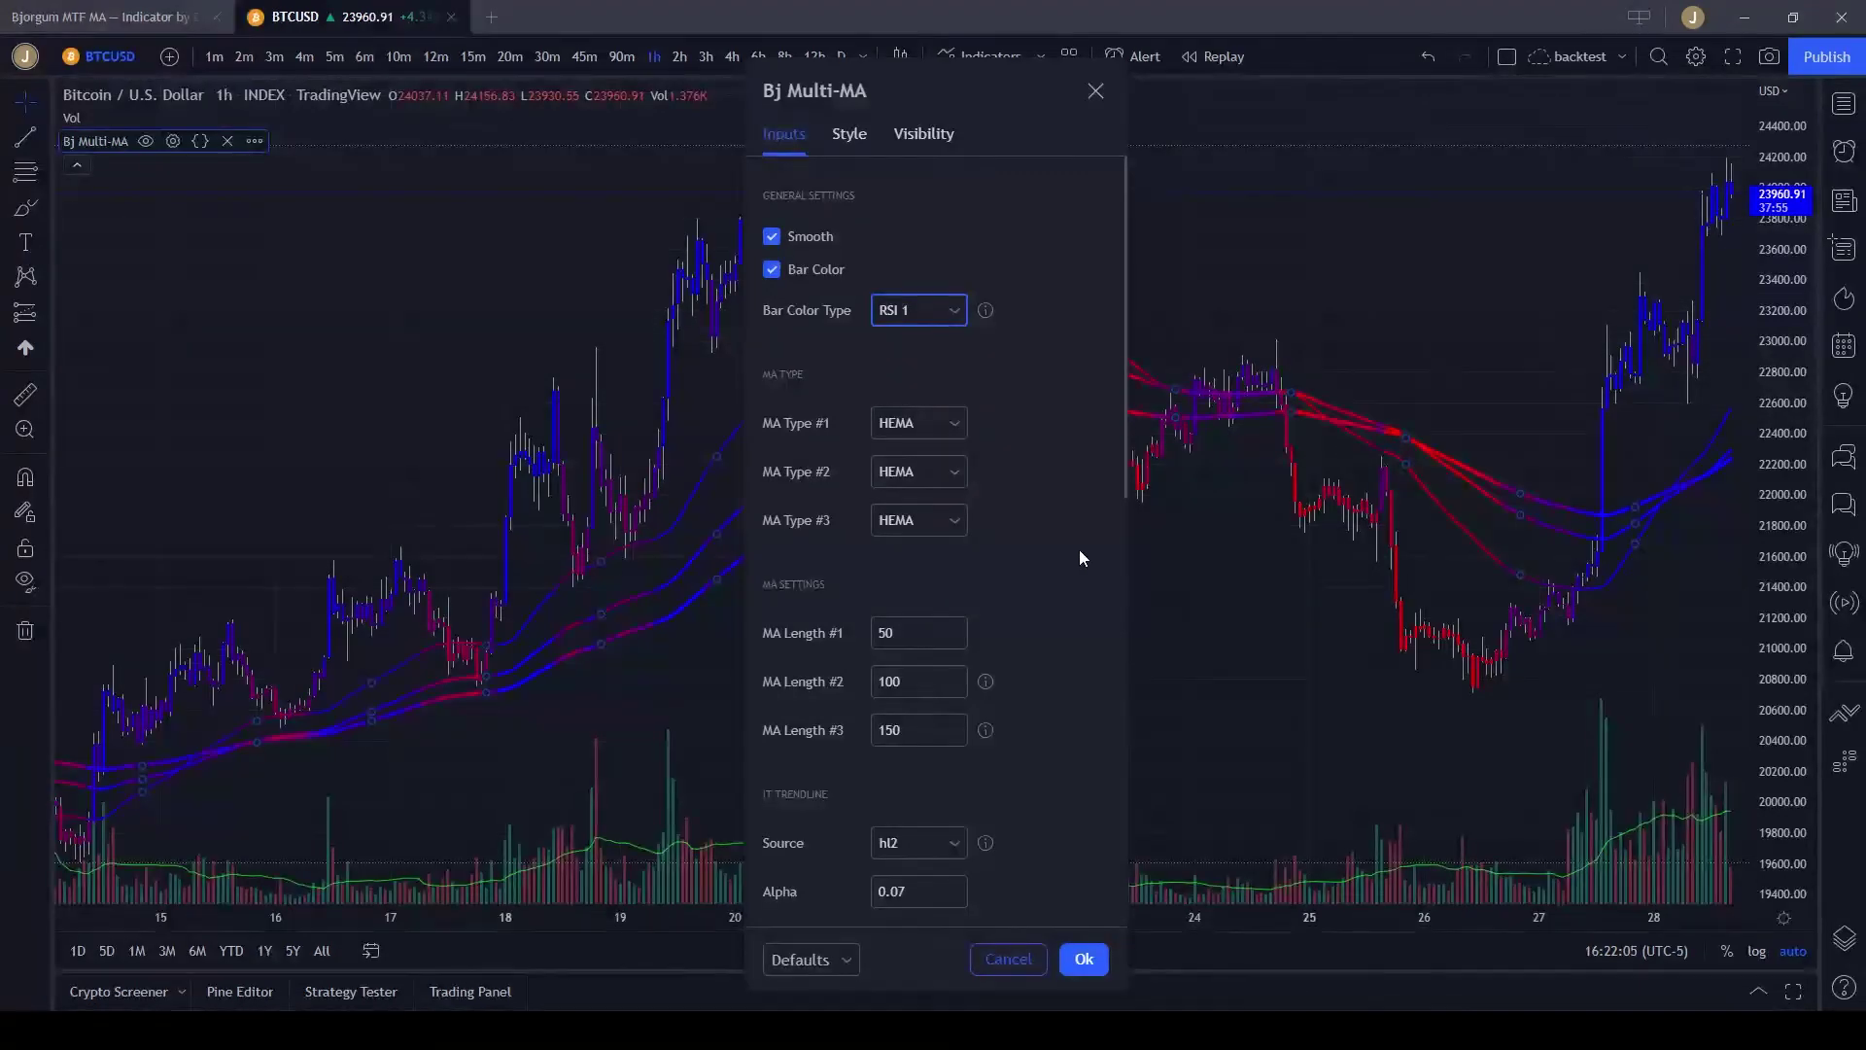
pyautogui.press('Return')
pyautogui.scroll(3, 1208, 749)
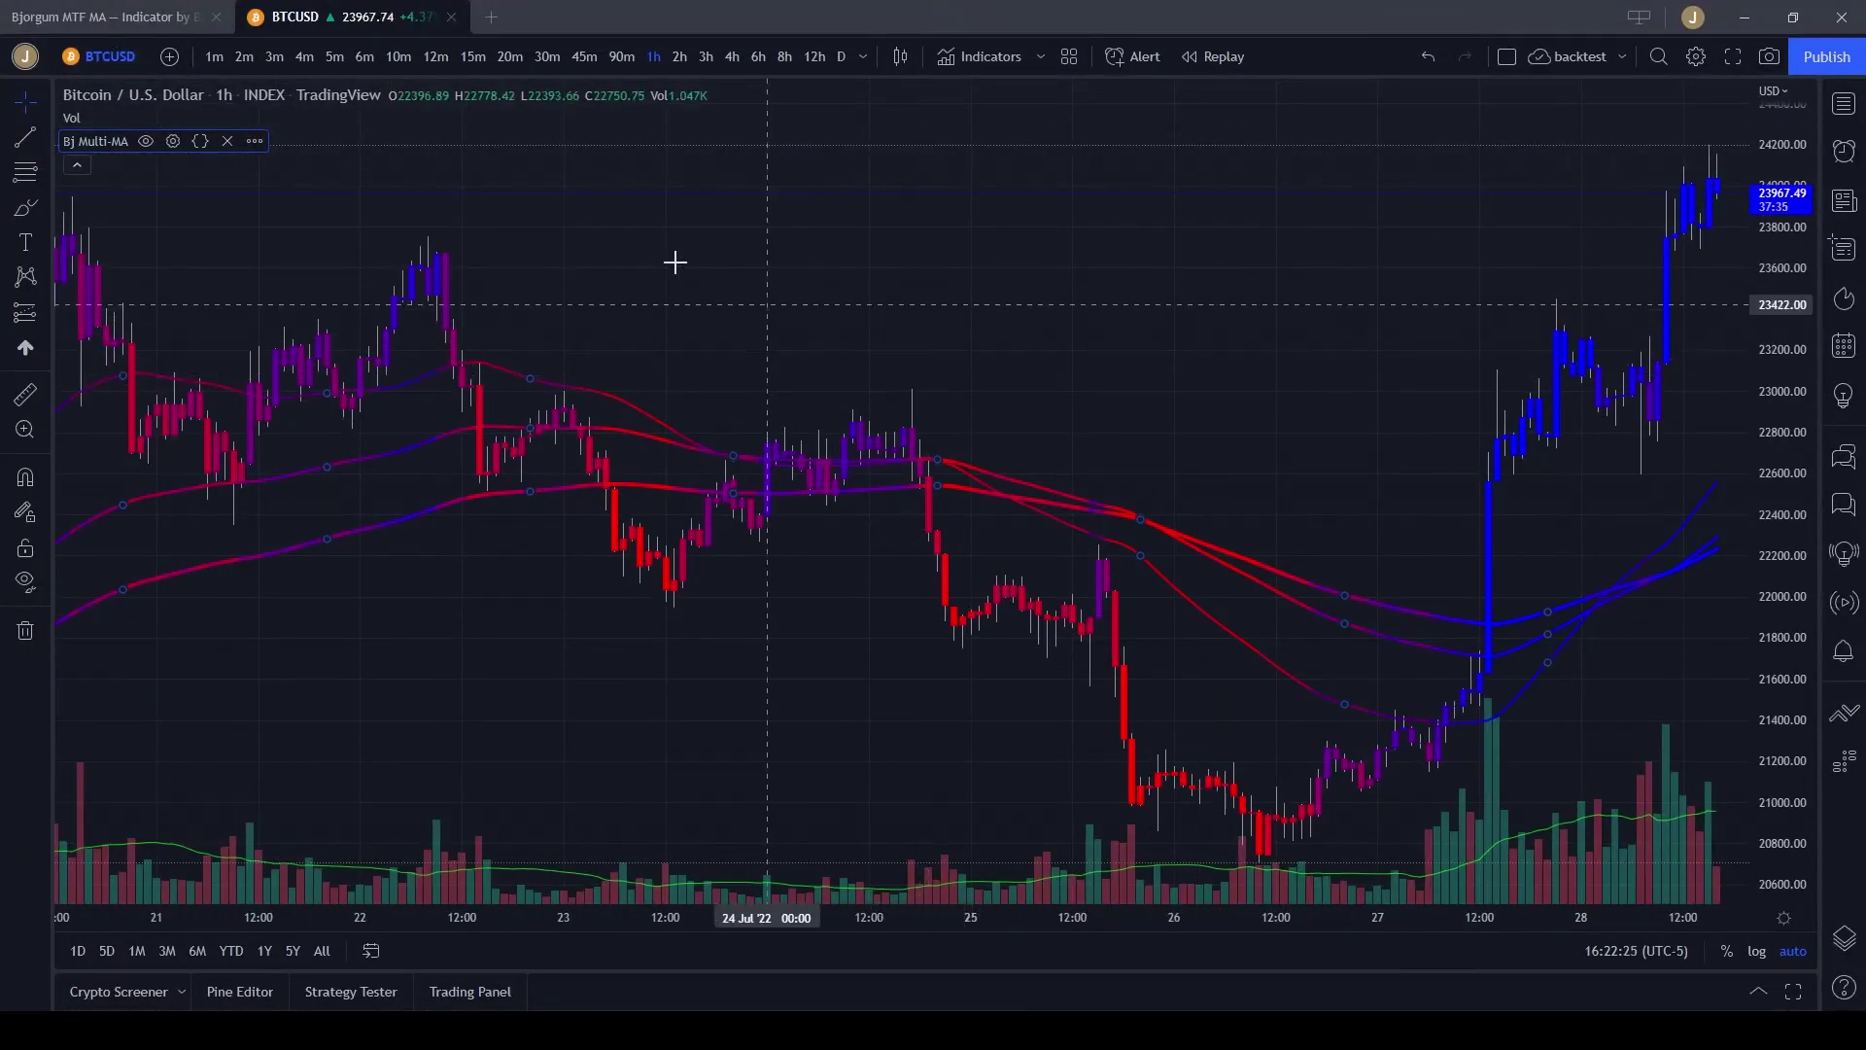
# Change the falling-candle wick colour to a darker grey in the Symbol chart settings.
pyautogui.rightClick(580, 233)
pyautogui.click(719, 741)
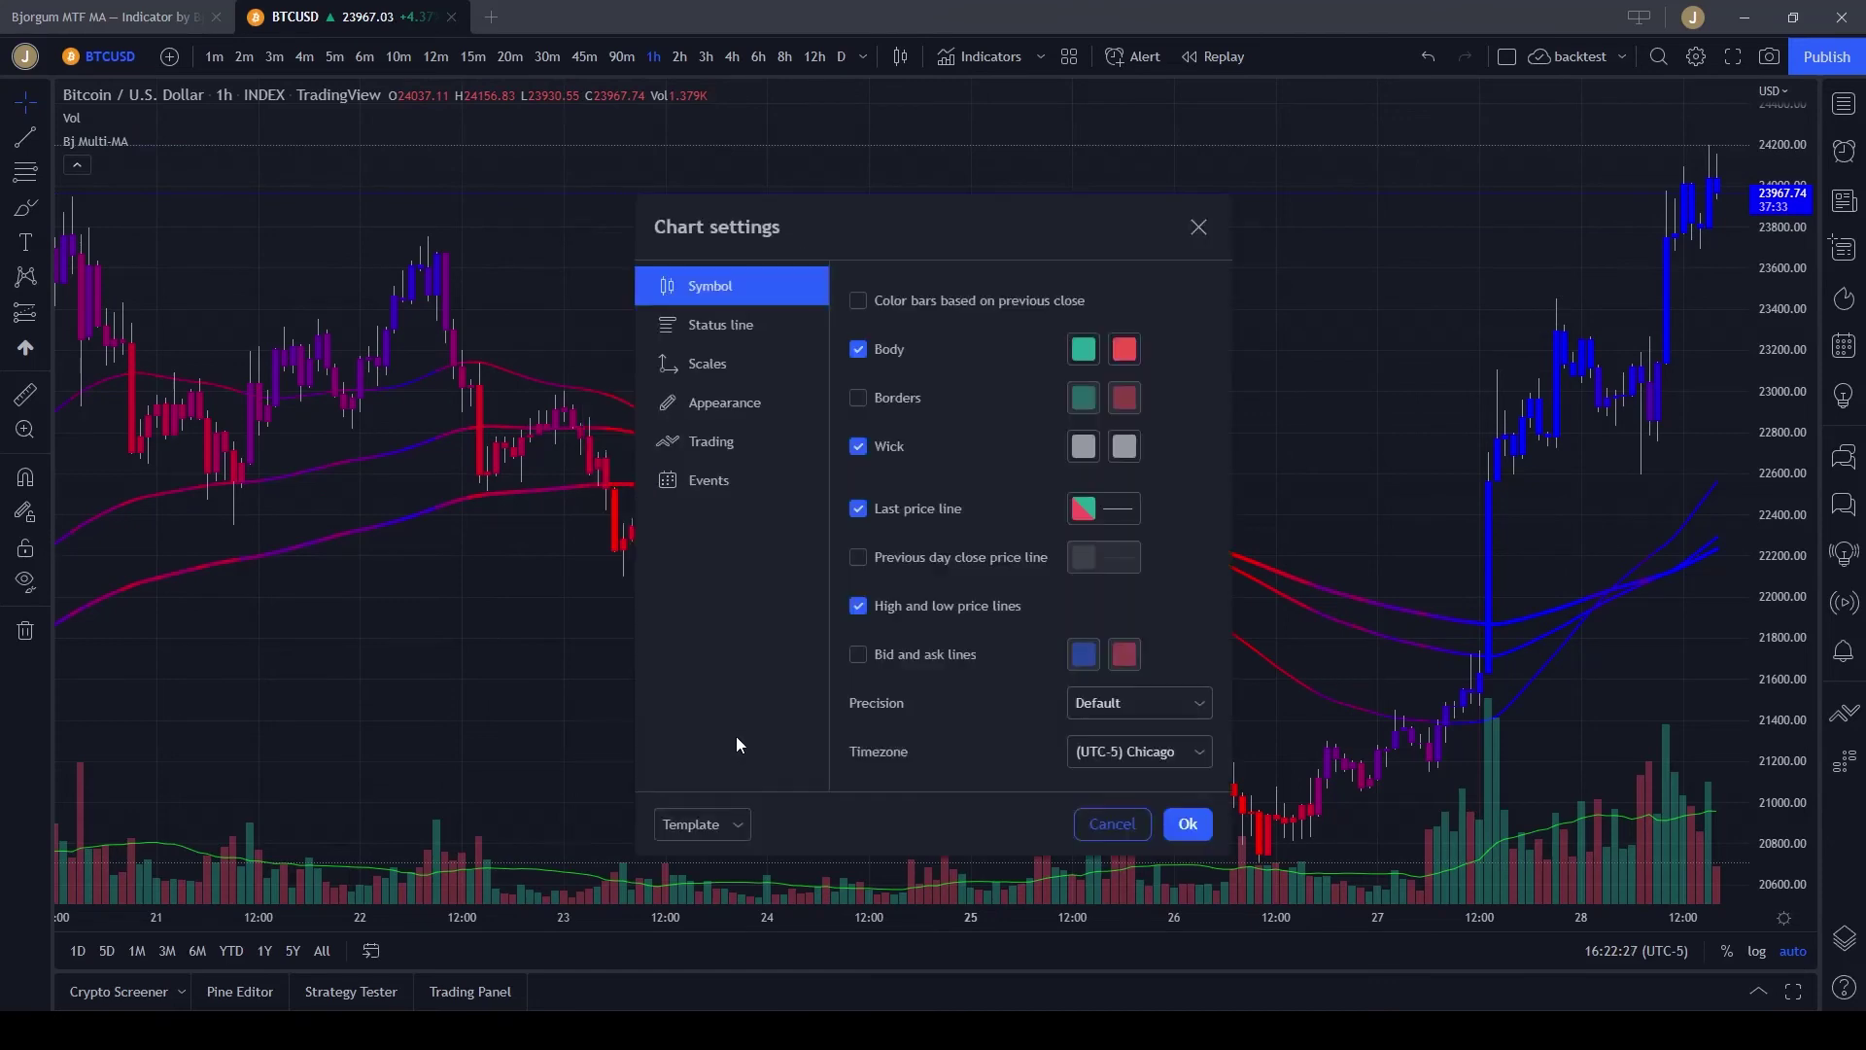
pyautogui.click(1086, 448)
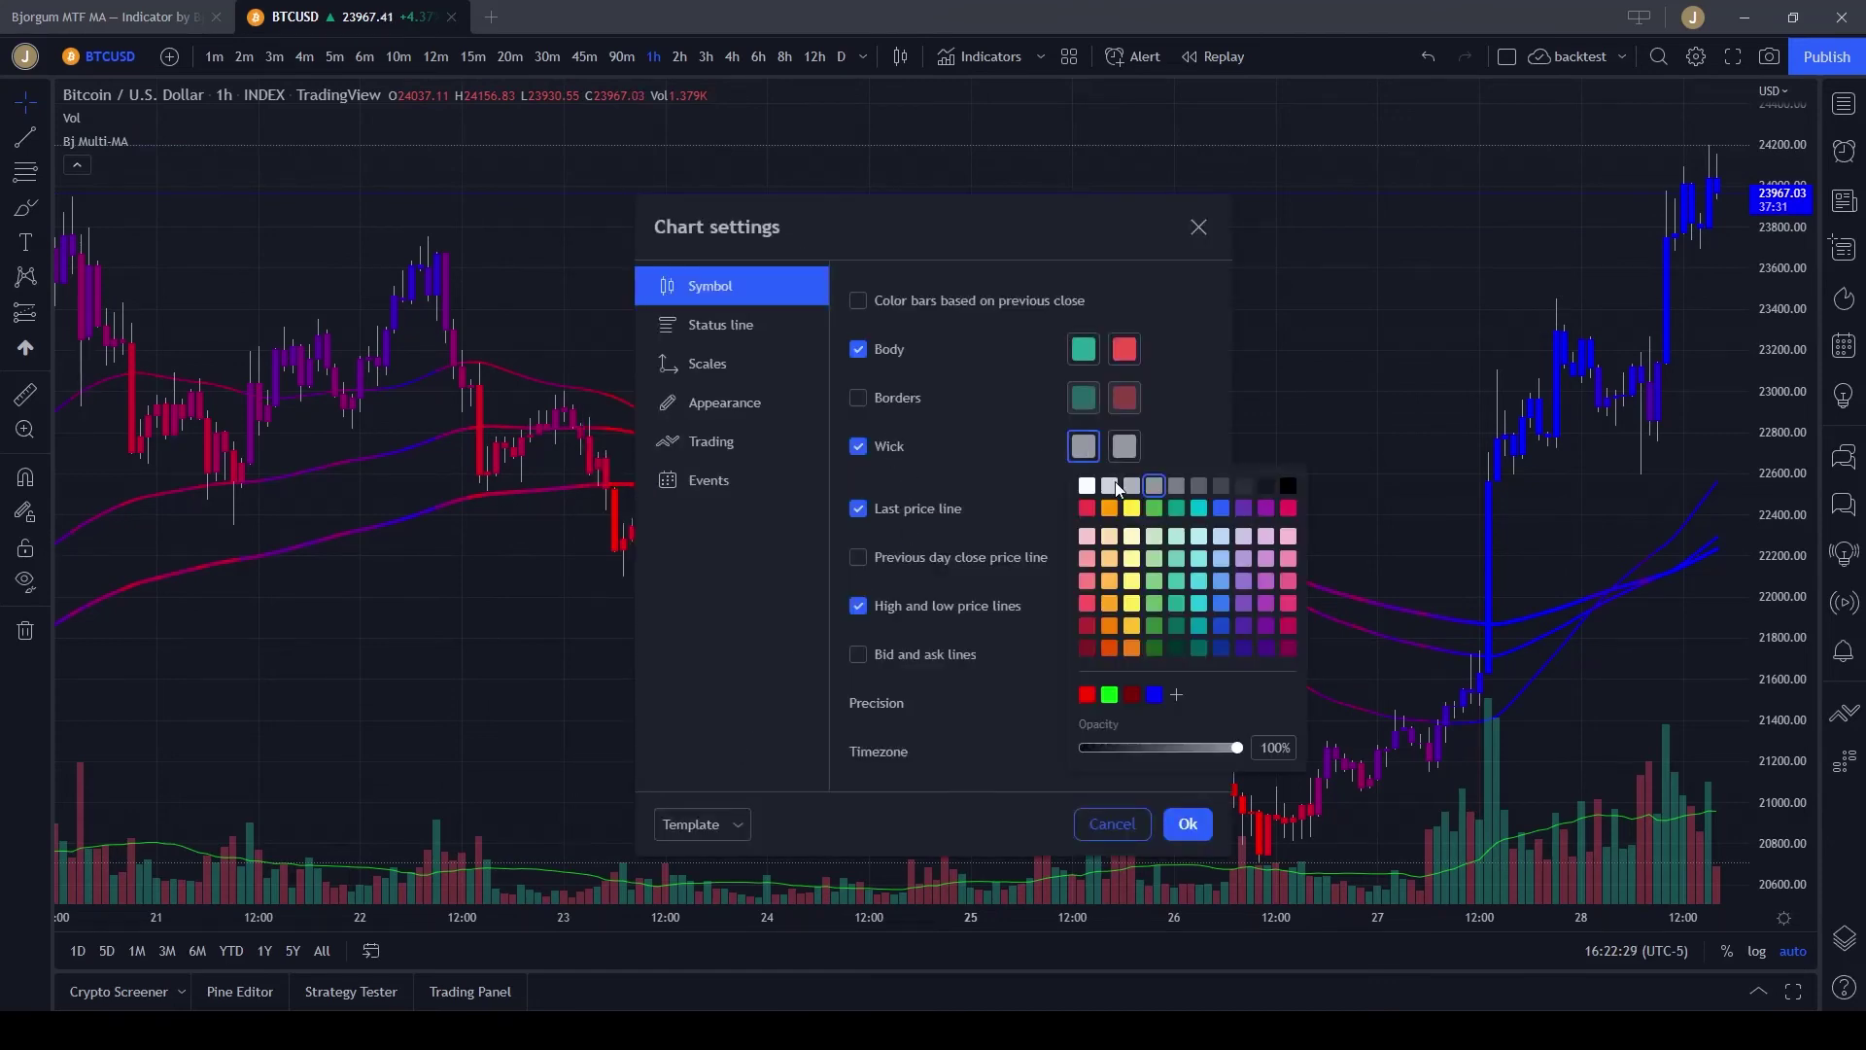
pyautogui.click(1125, 446)
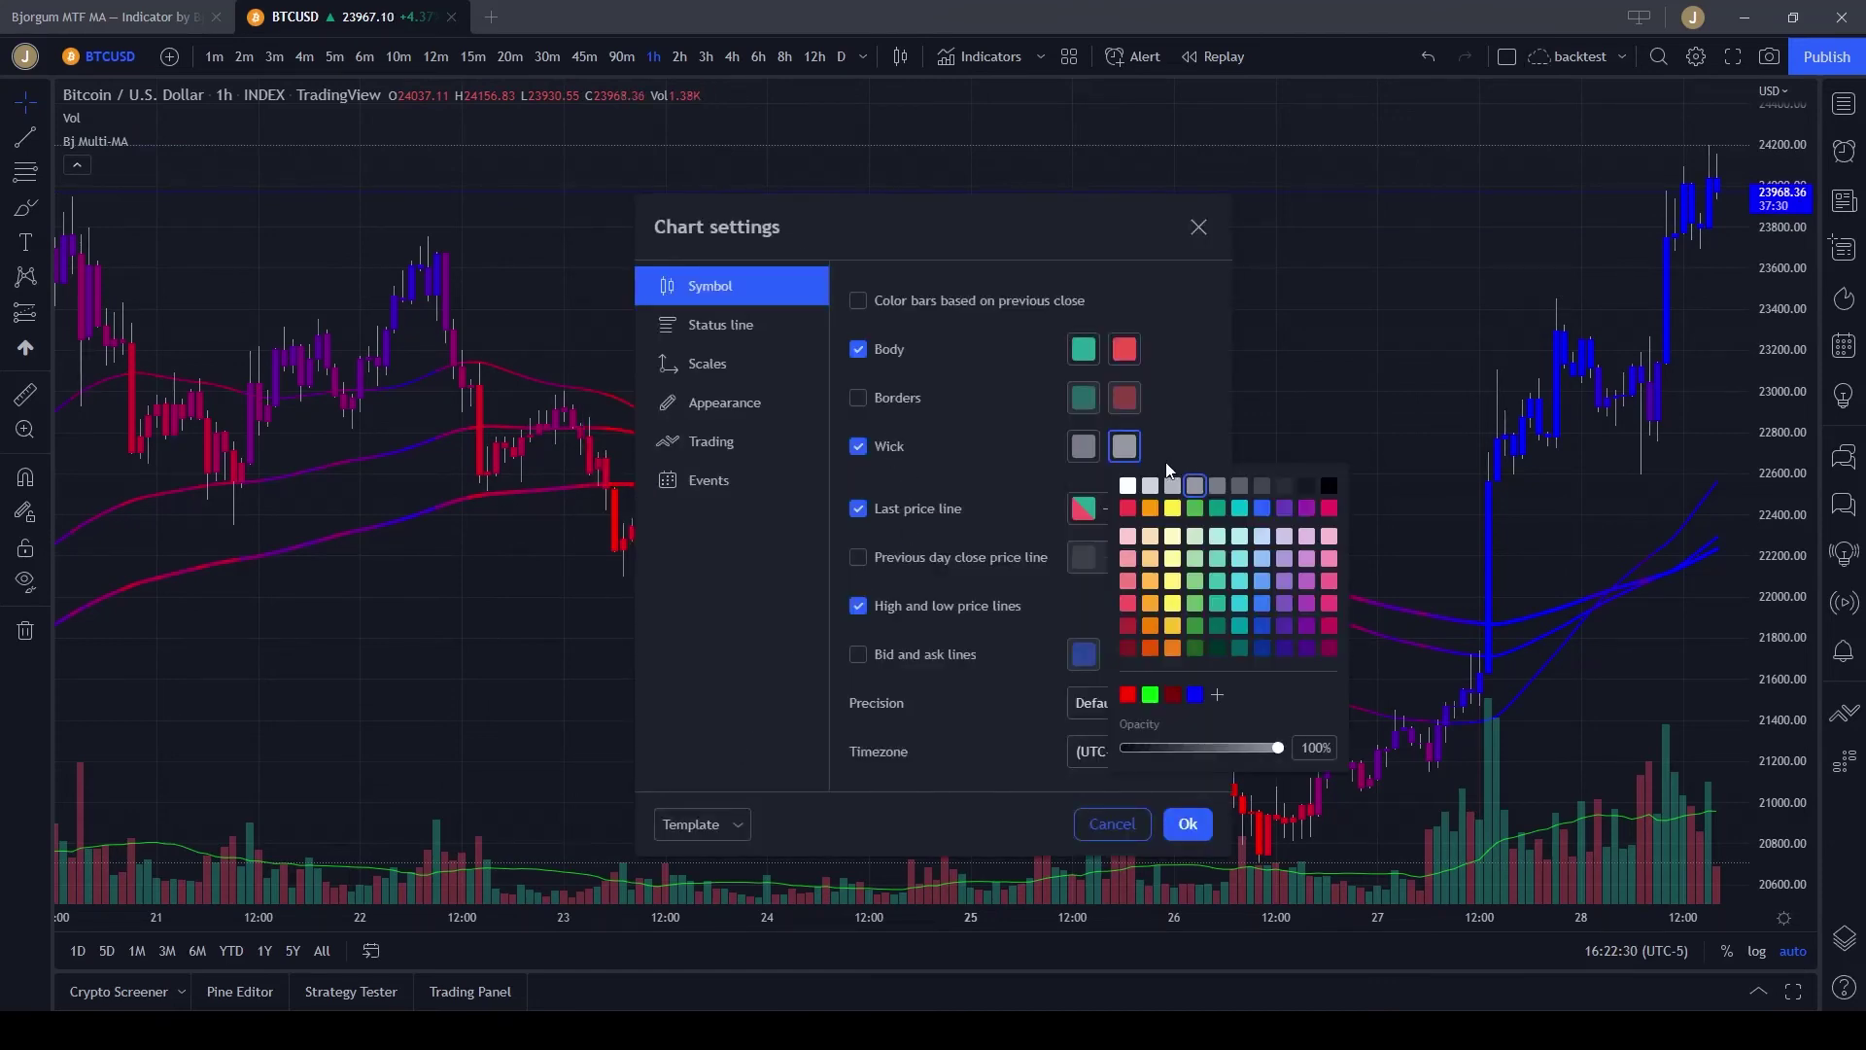
pyautogui.click(1217, 490)
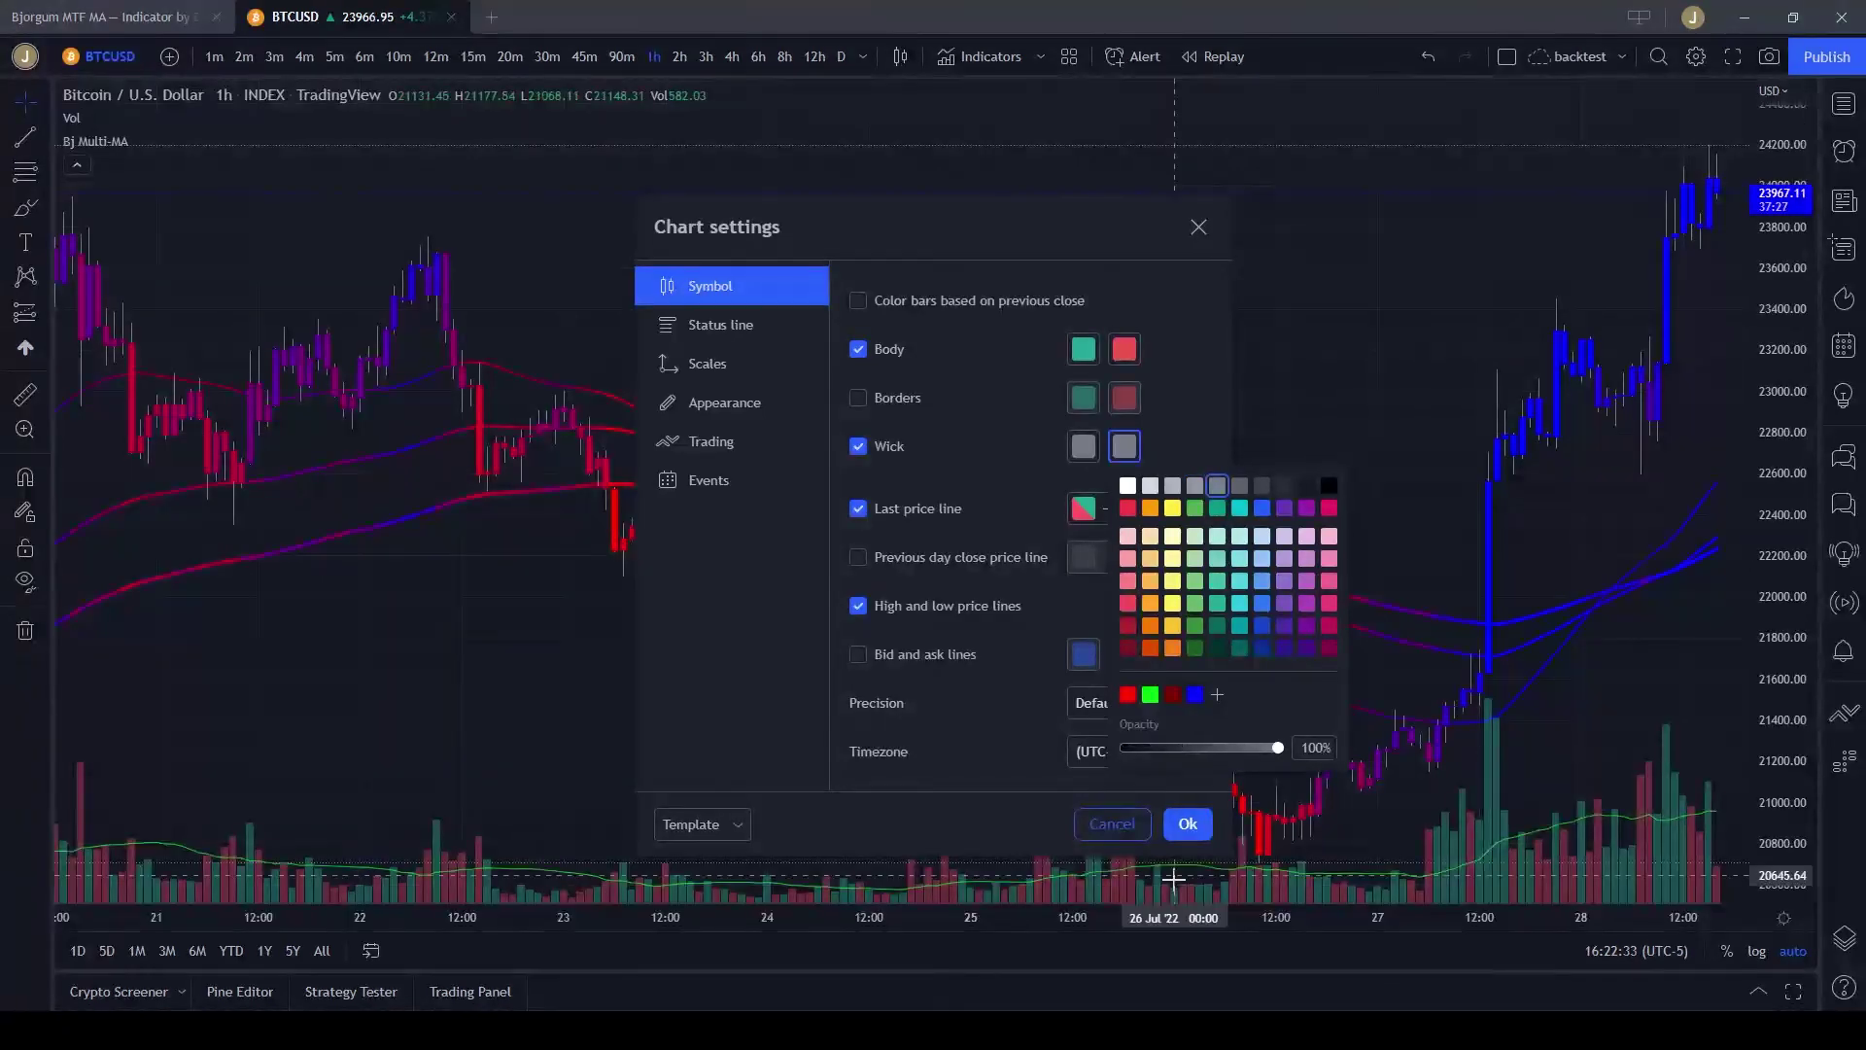
pyautogui.click(1188, 823)
pyautogui.scroll(-3, 788, 637)
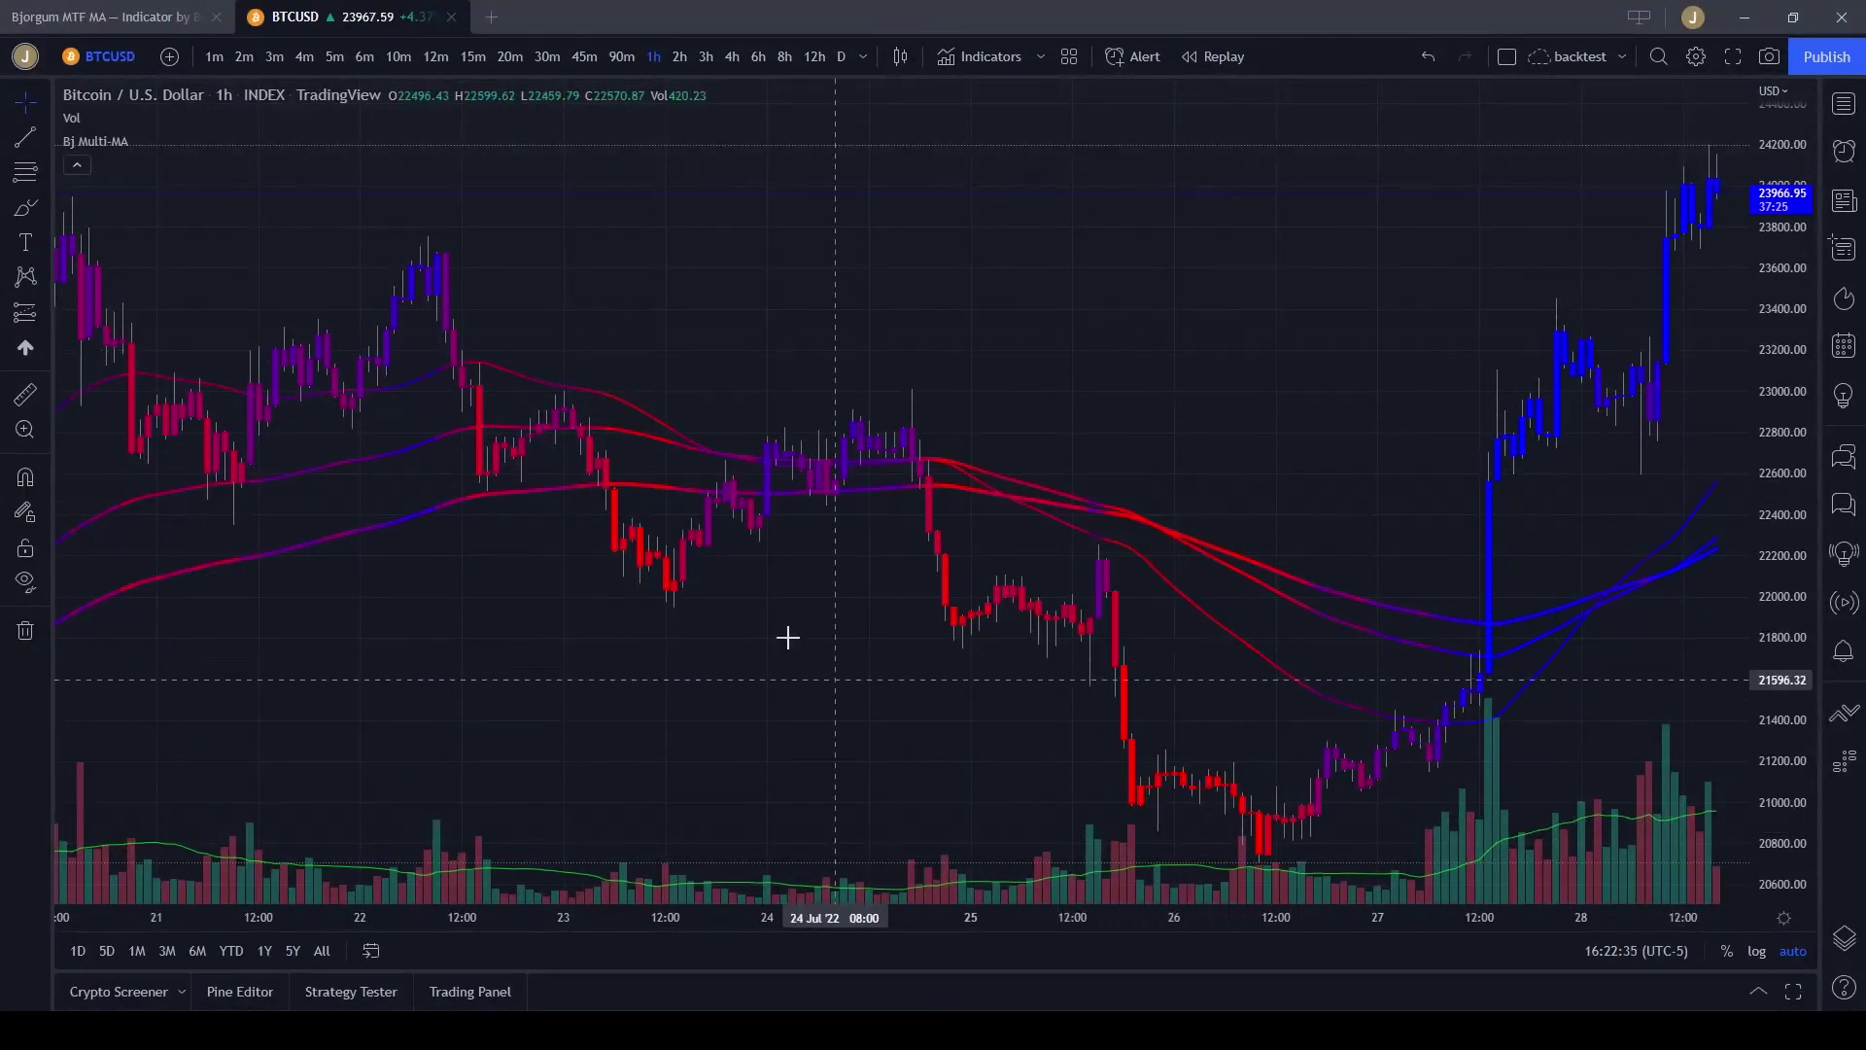
pyautogui.scroll(-3, 1194, 525)
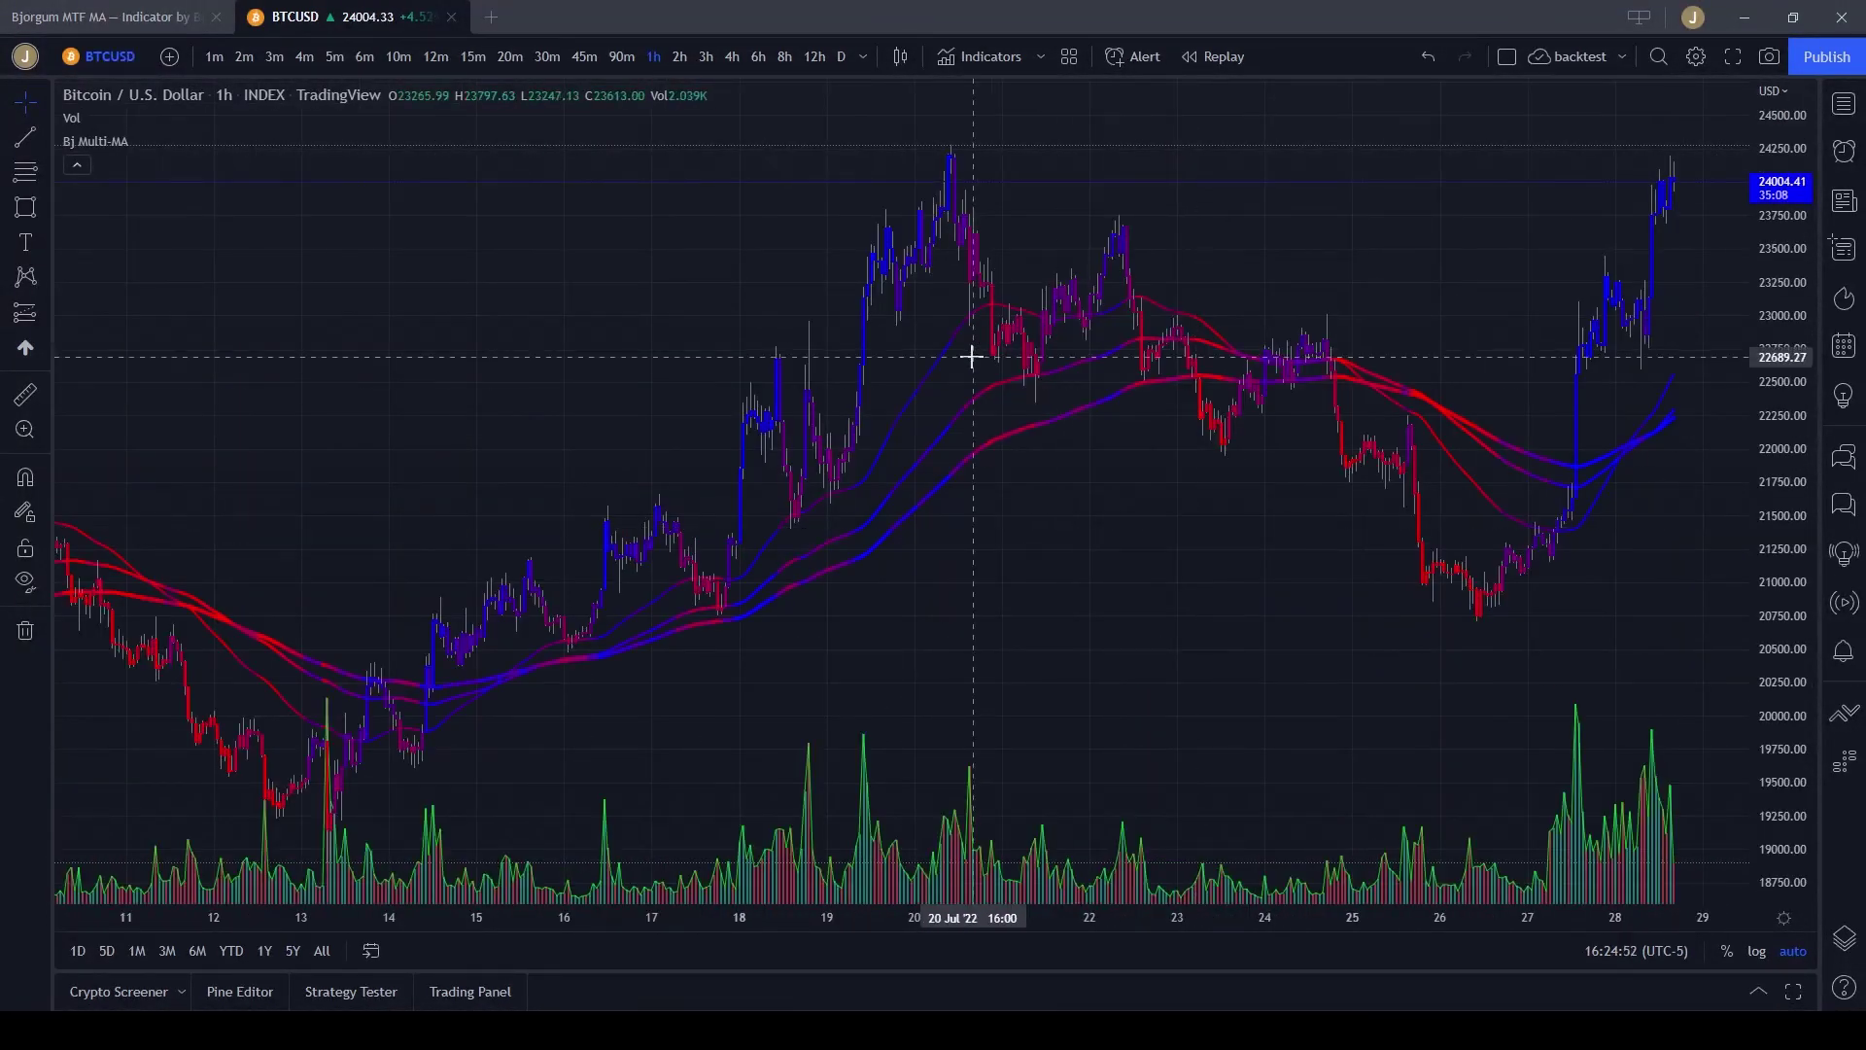
pyautogui.click(102, 17)
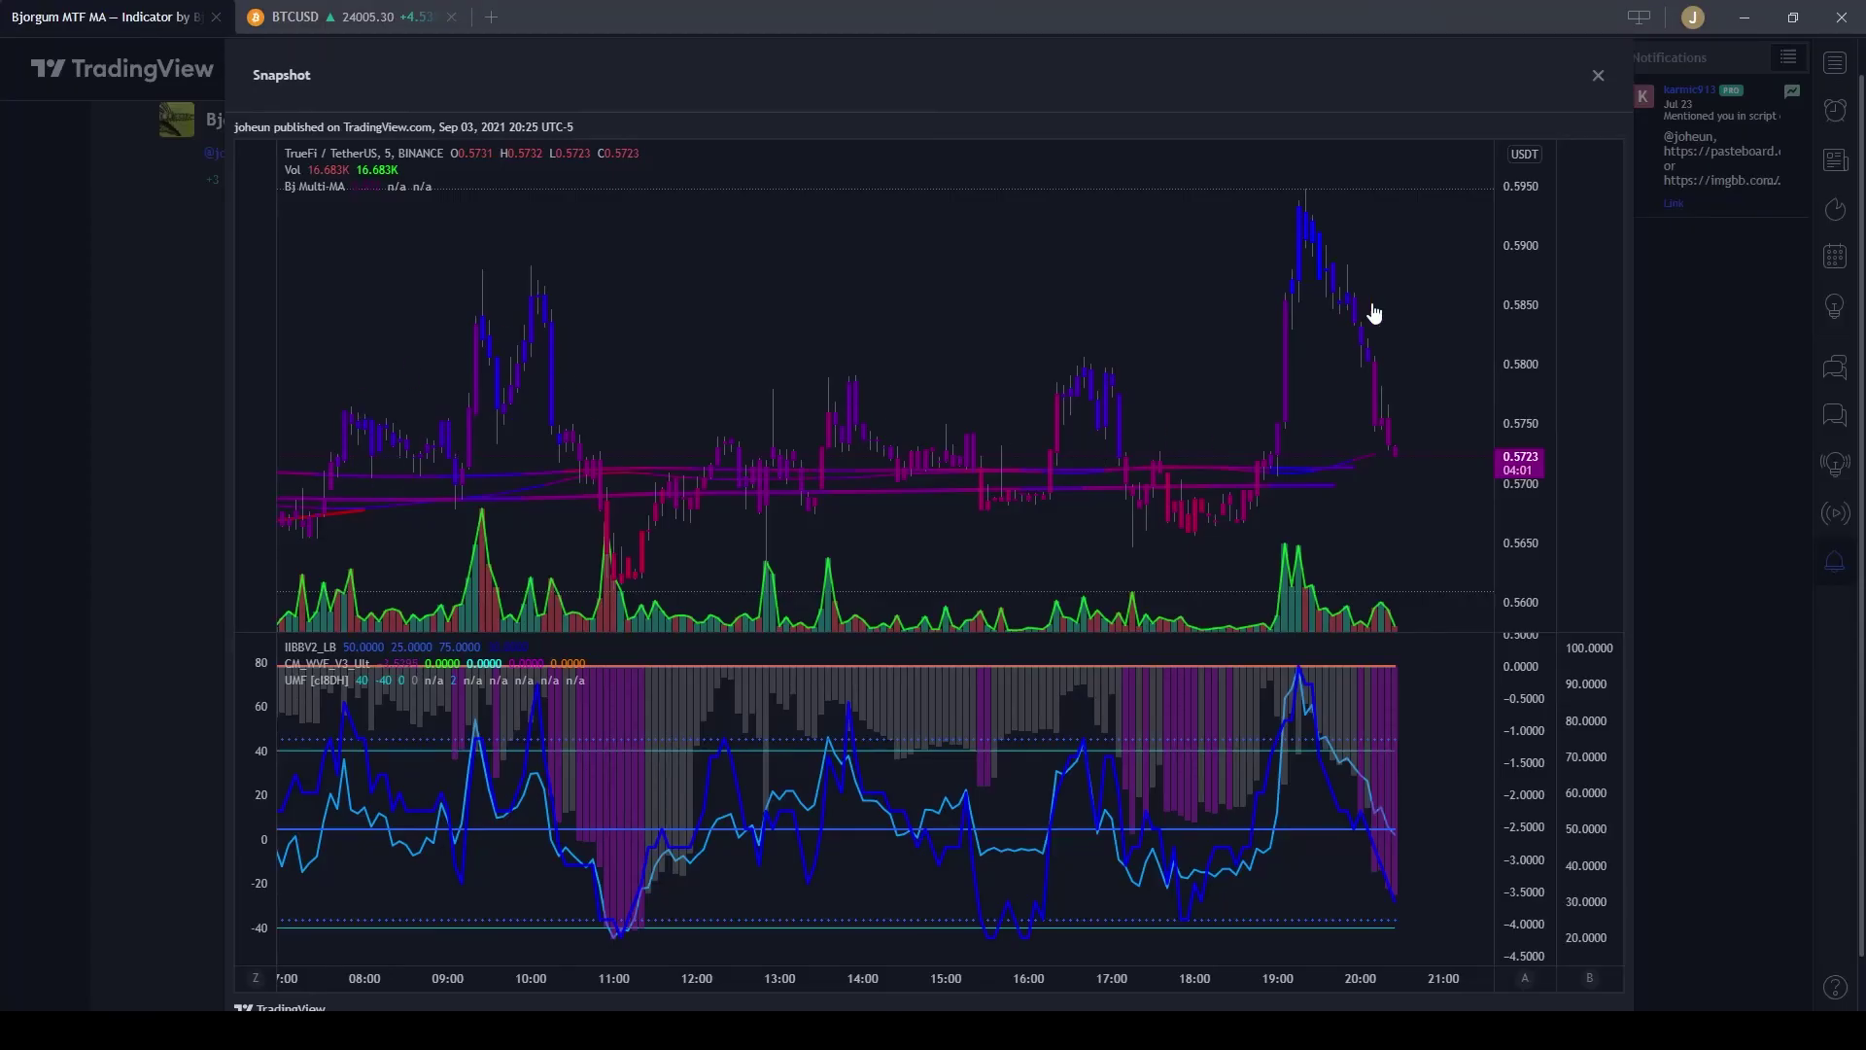
pyautogui.click(309, 18)
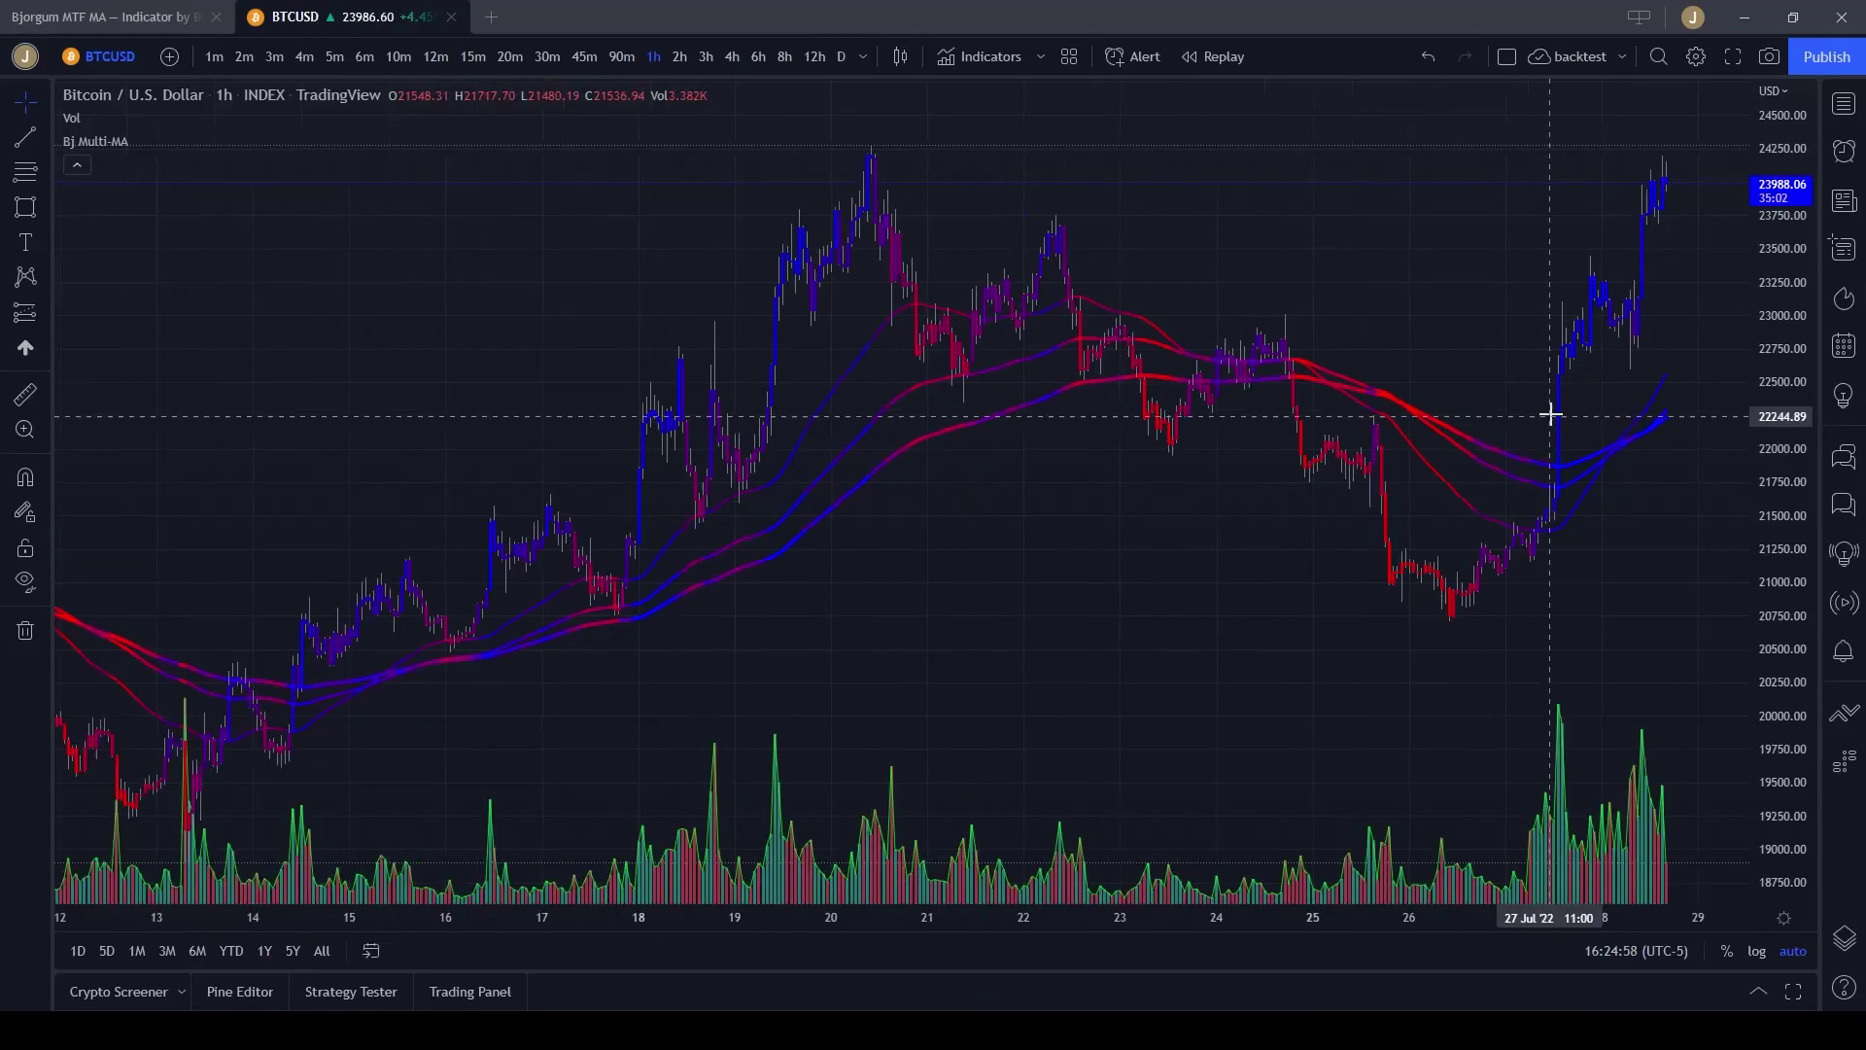
pyautogui.scroll(3, 1550, 415)
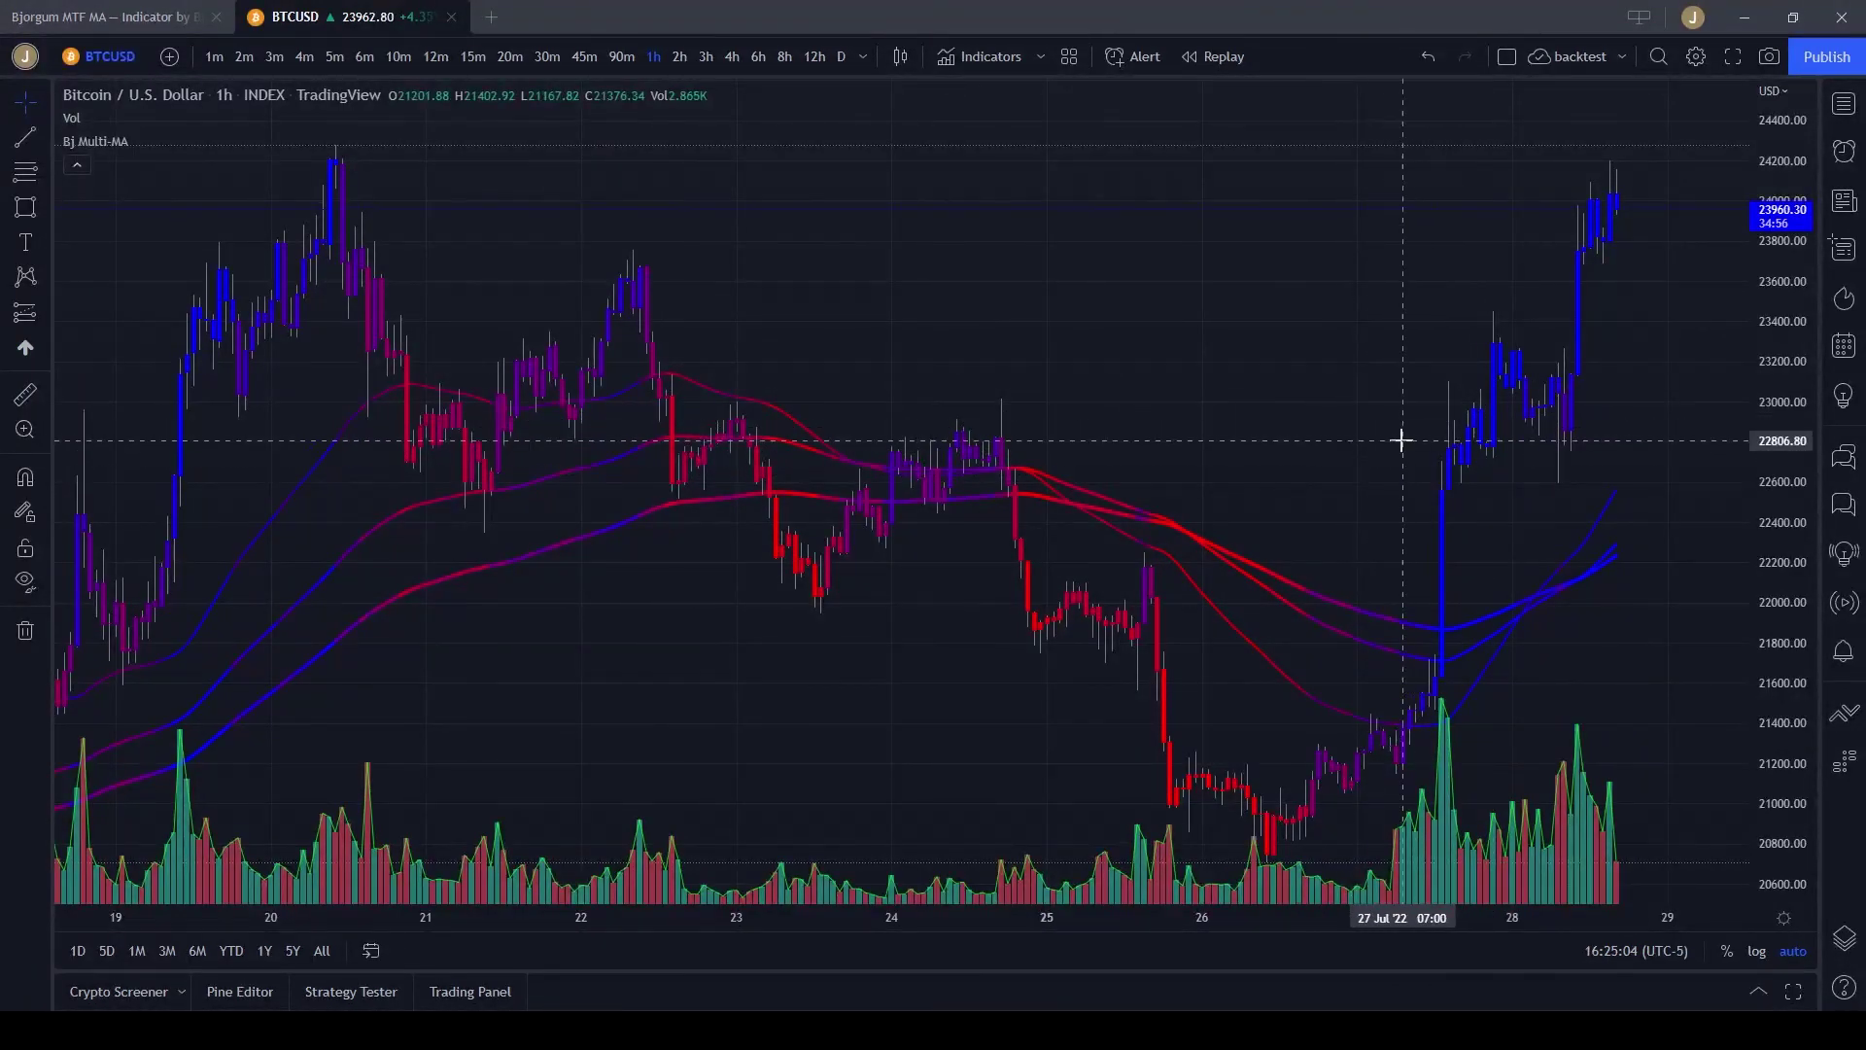
pyautogui.scroll(-2, 1148, 393)
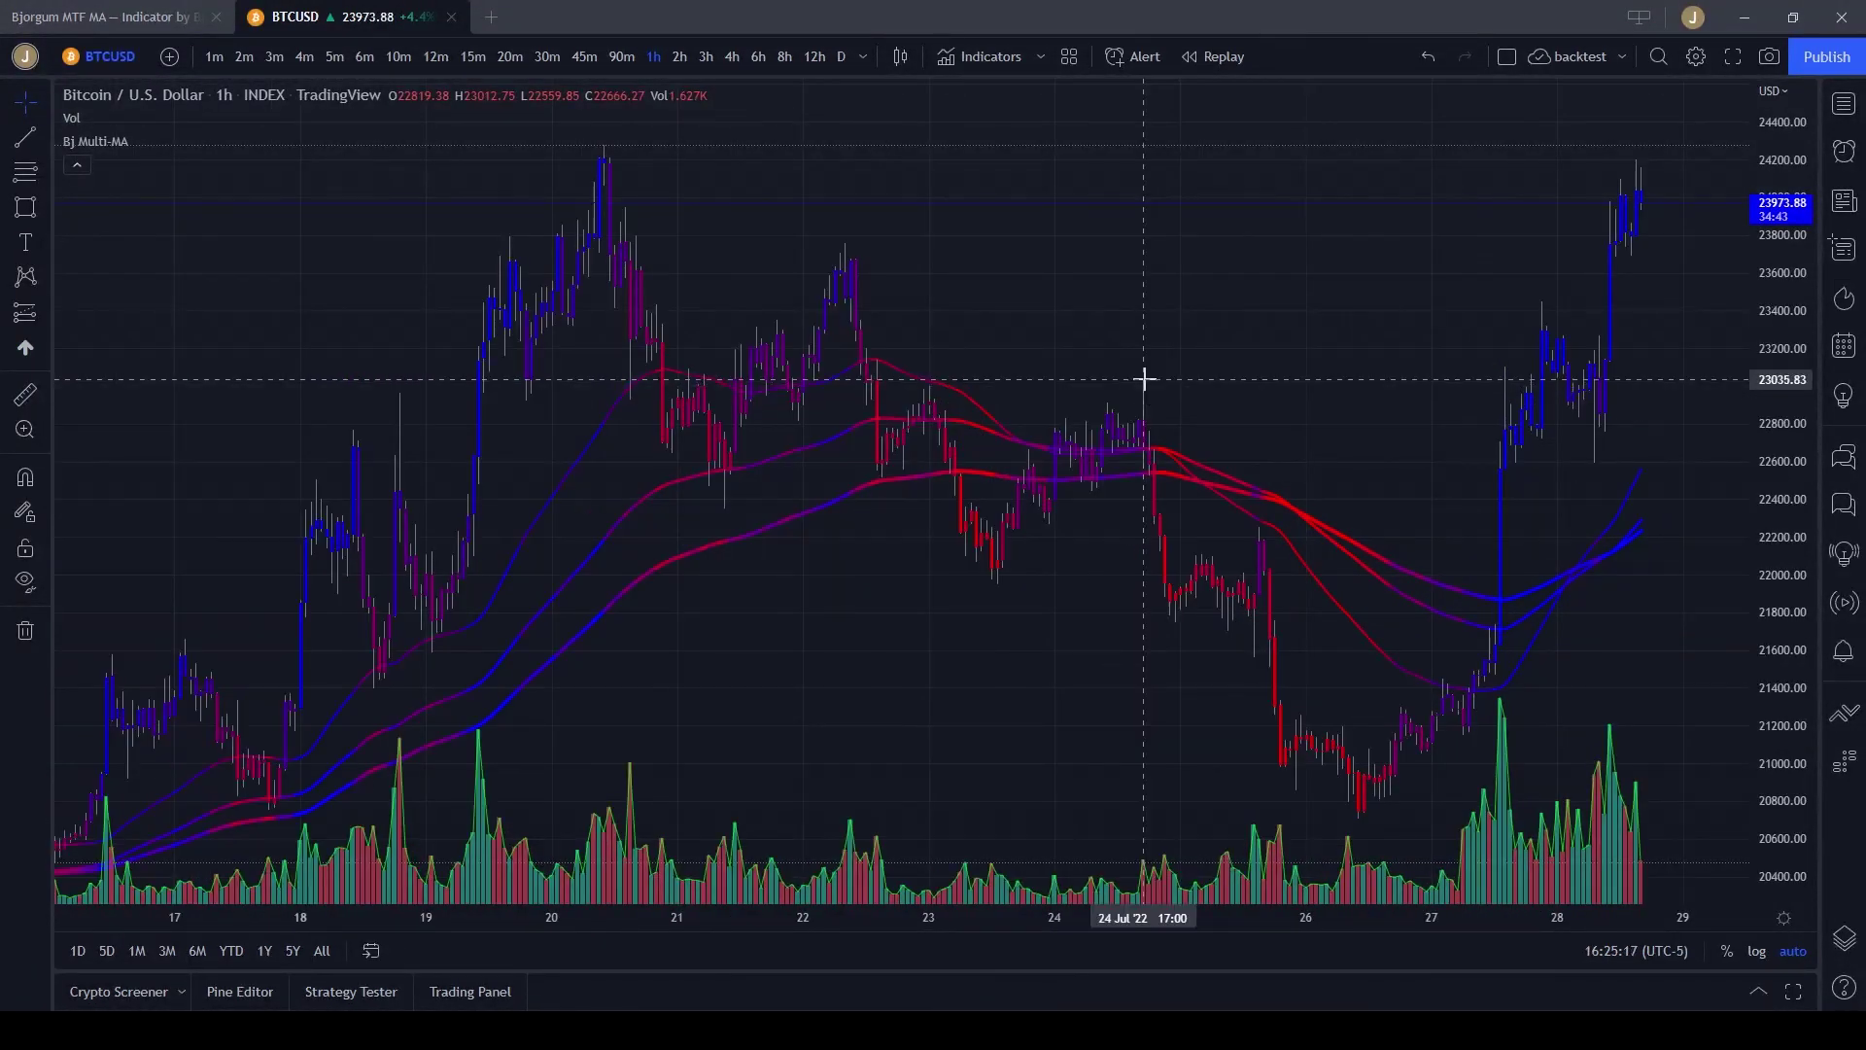